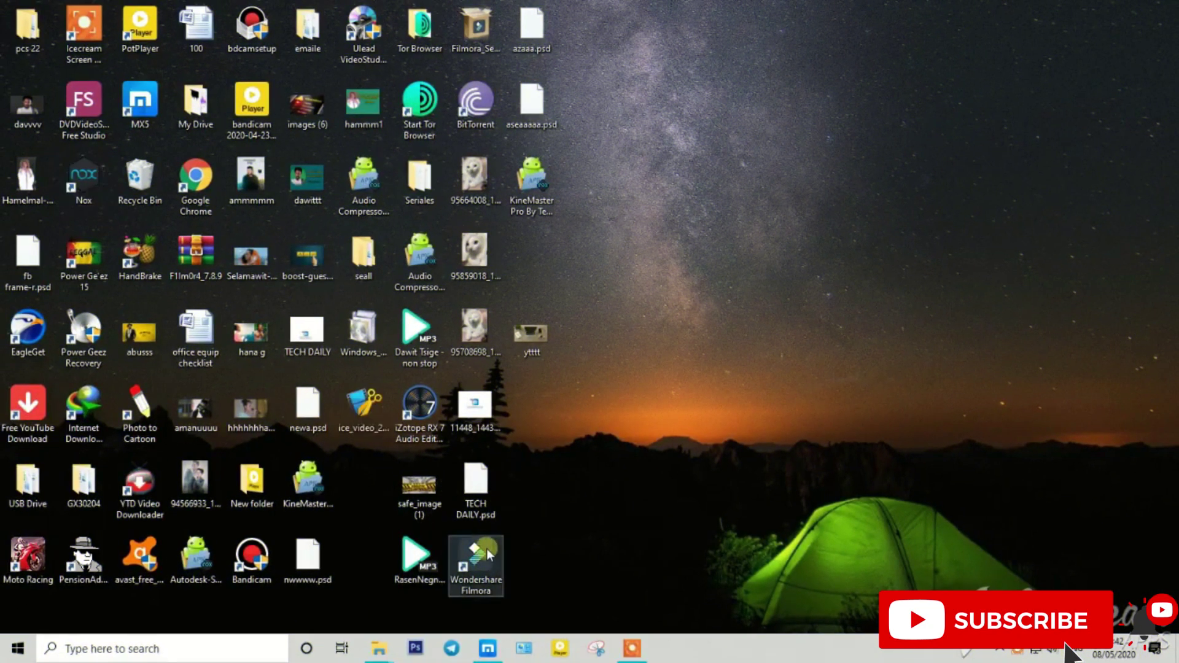
# - Launch Wondershare Filmora to reproduce the missing WMVCore.DLL error, then dismiss the error message
pyautogui.click(482, 572)
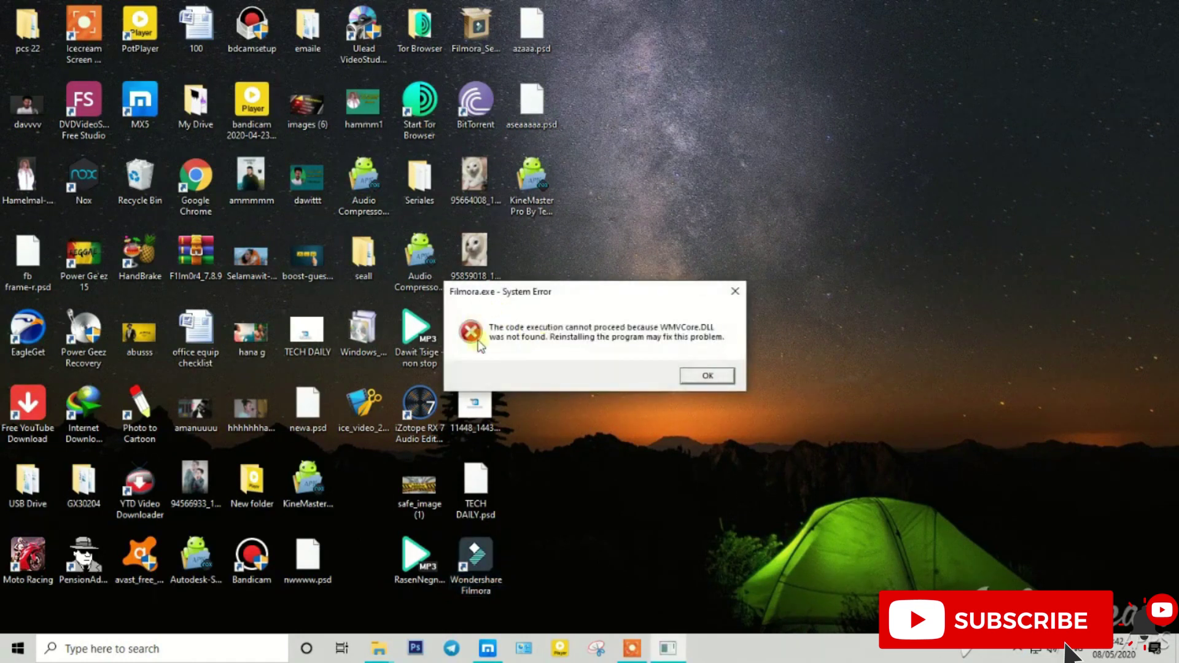
pyautogui.moveTo(581, 299); pyautogui.dragTo(680, 151)
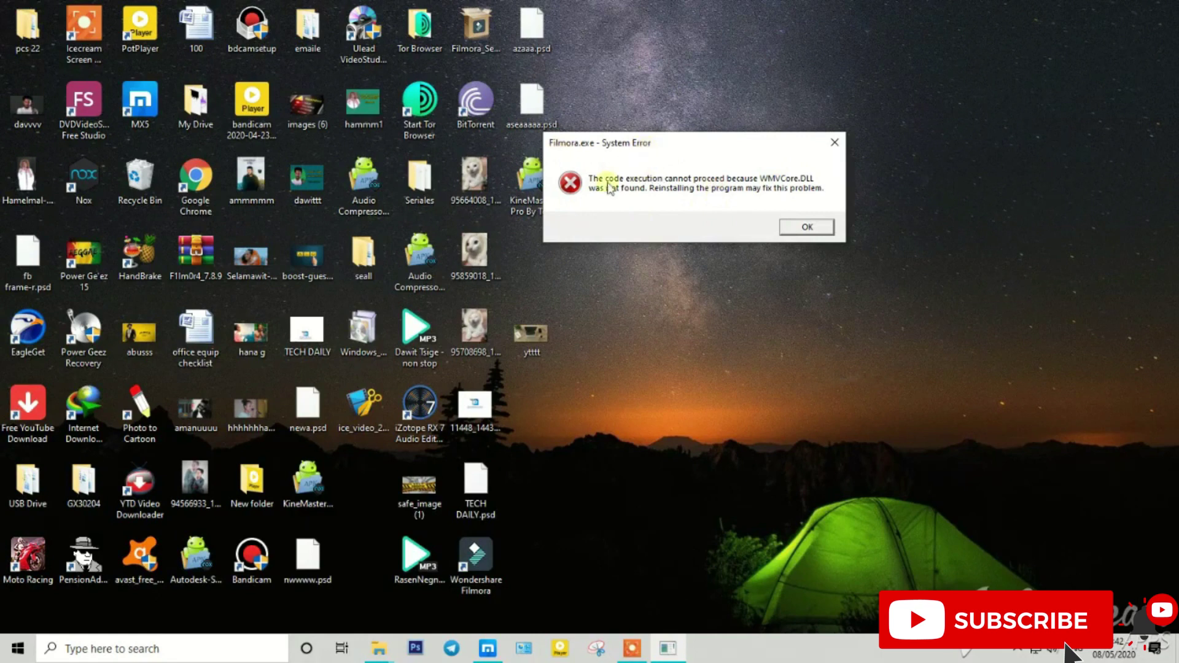
pyautogui.click(821, 238)
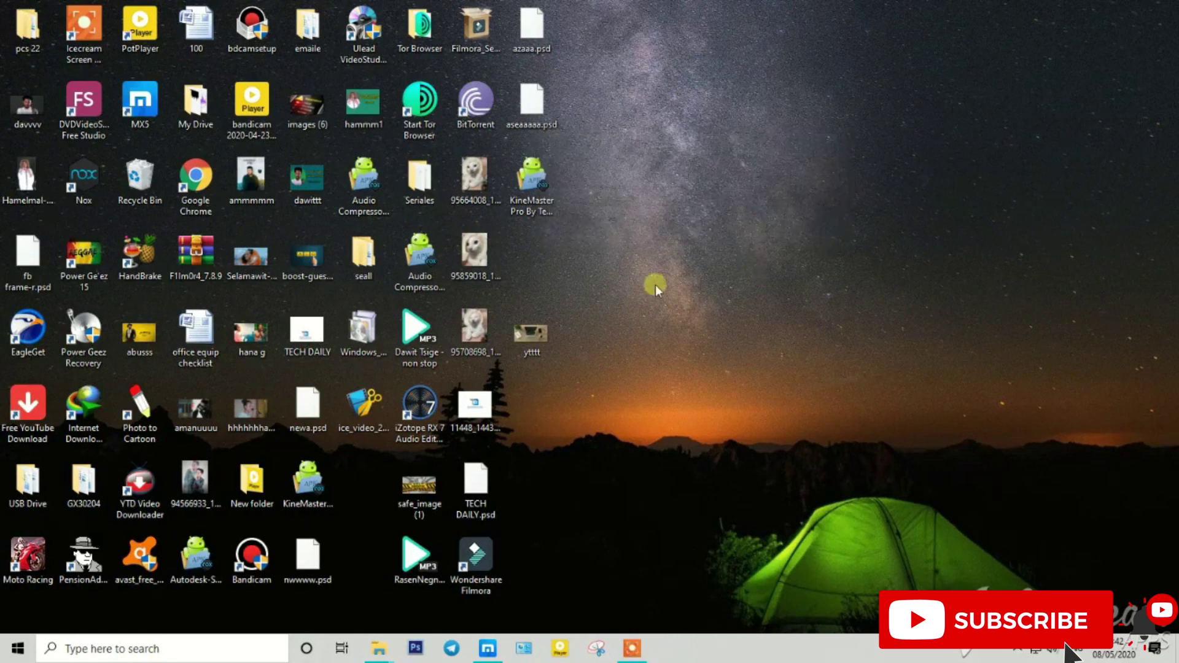
# - Bring up Maxthon on Google and enter 'media feat' in the search box
pyautogui.click(487, 651)
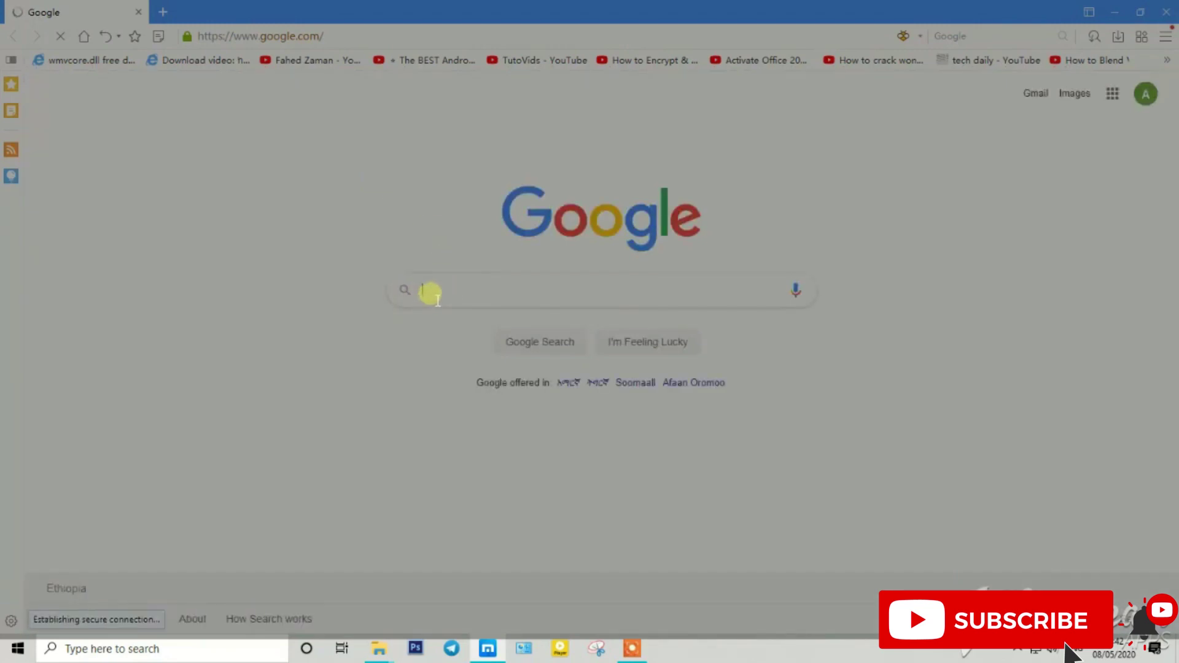
pyautogui.write('men')
pyautogui.write('ia')
pyautogui.write(' t')
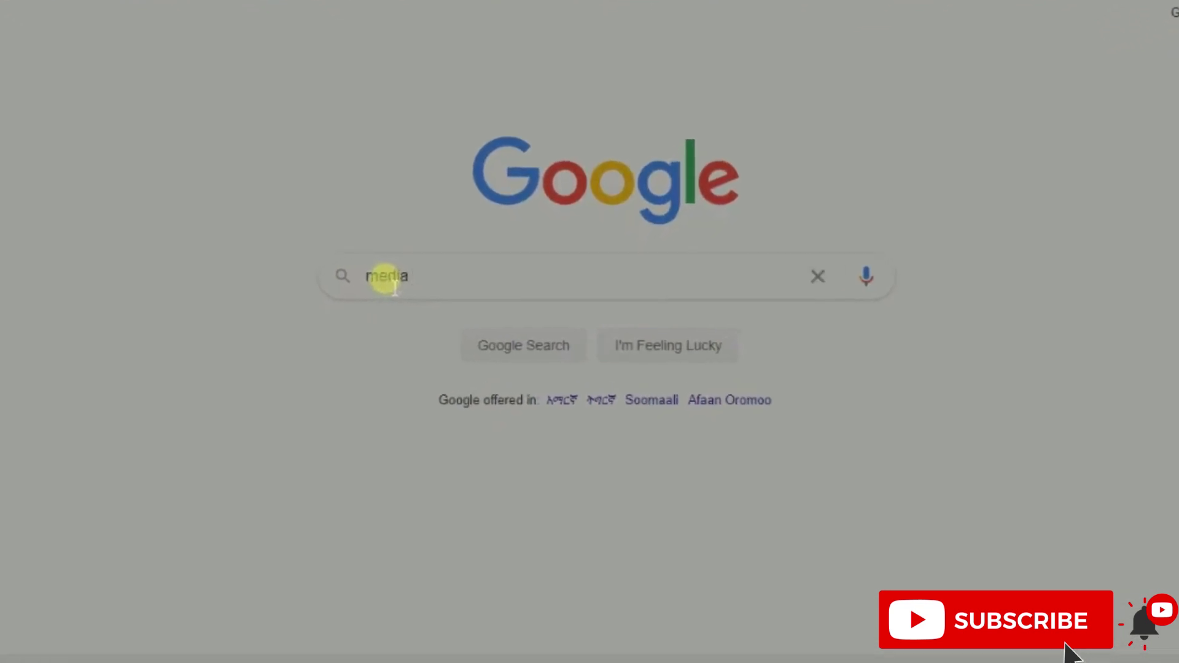
pyautogui.write('ea')
pyautogui.write('t')
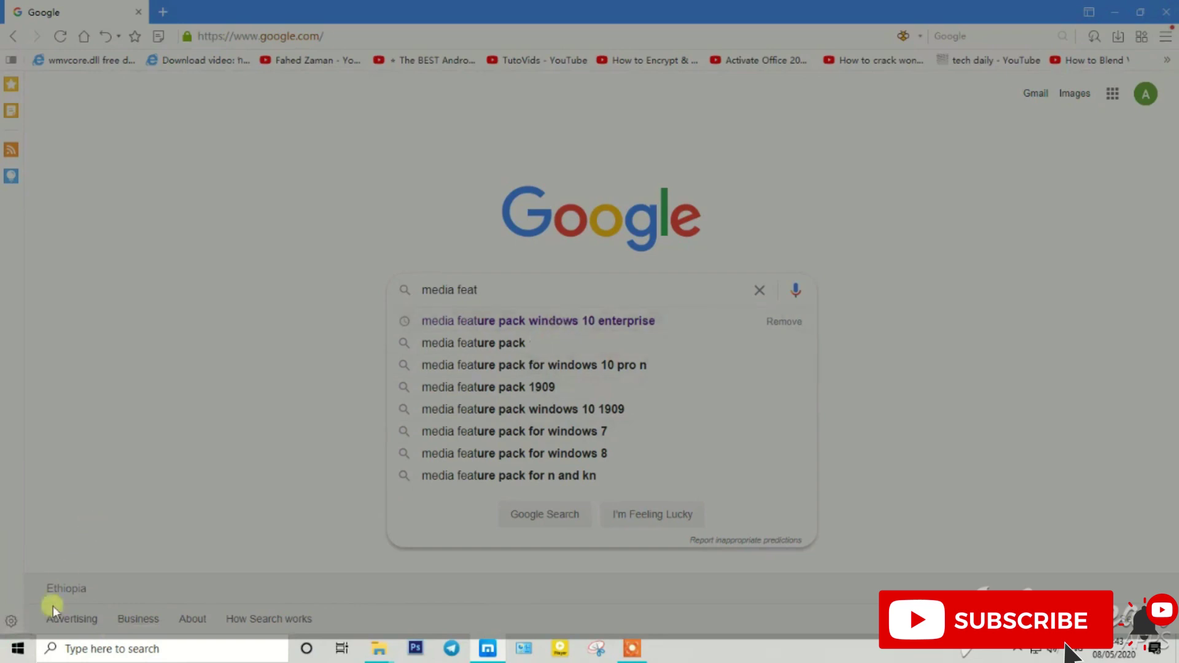
pyautogui.click(16, 651)
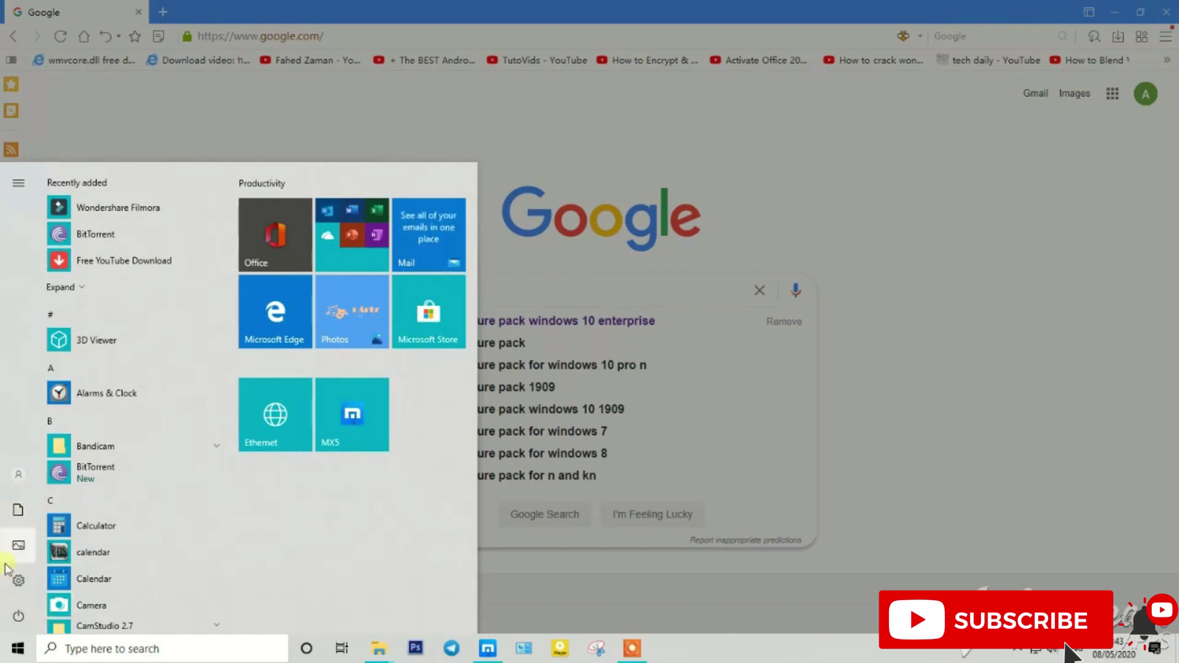
# - Run winver through the Run tool to show Windows 10 Enterprise N, Version 2004
pyautogui.click(92, 650)
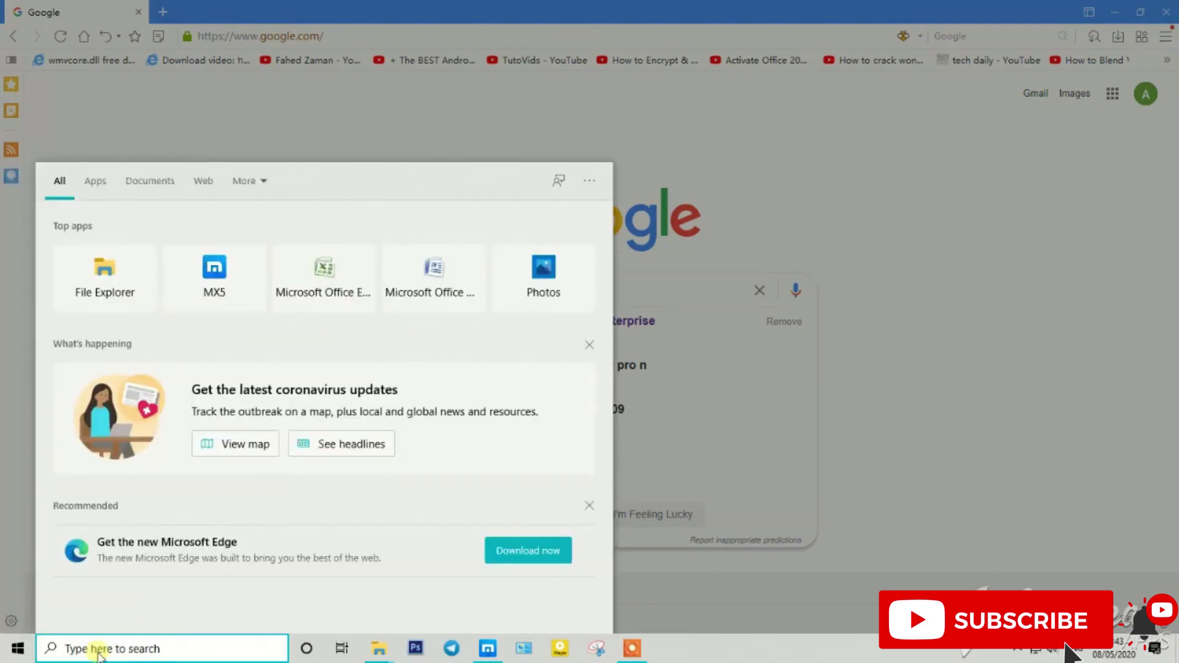
pyautogui.write('run')
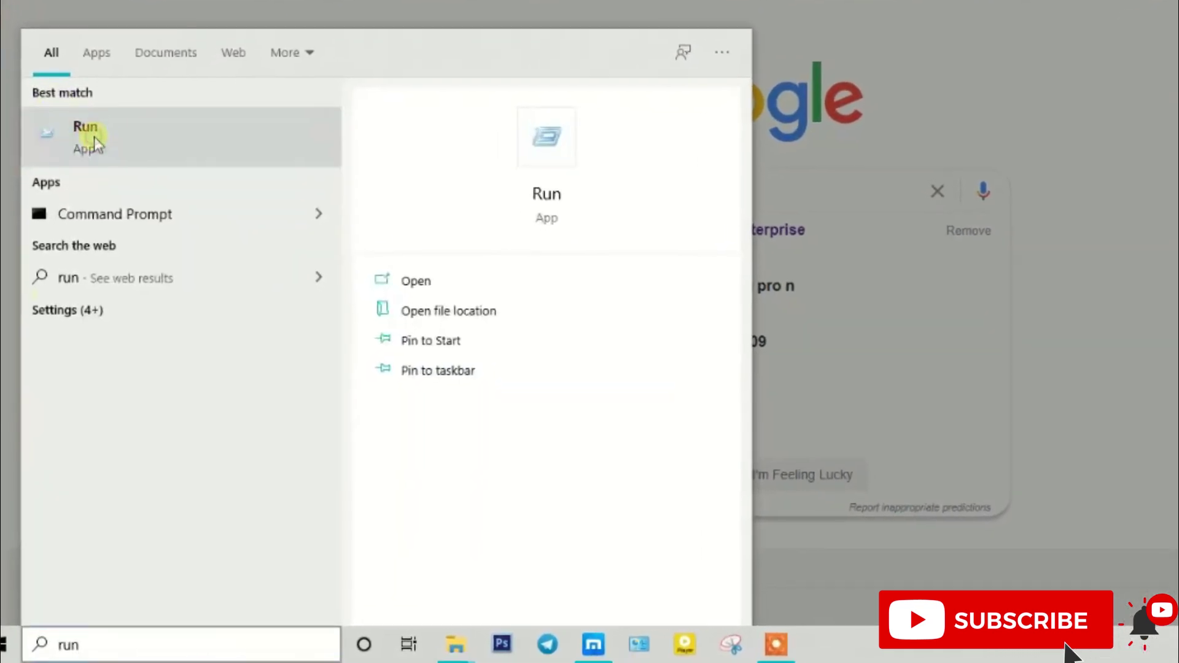
pyautogui.click(94, 136)
pyautogui.click(114, 510)
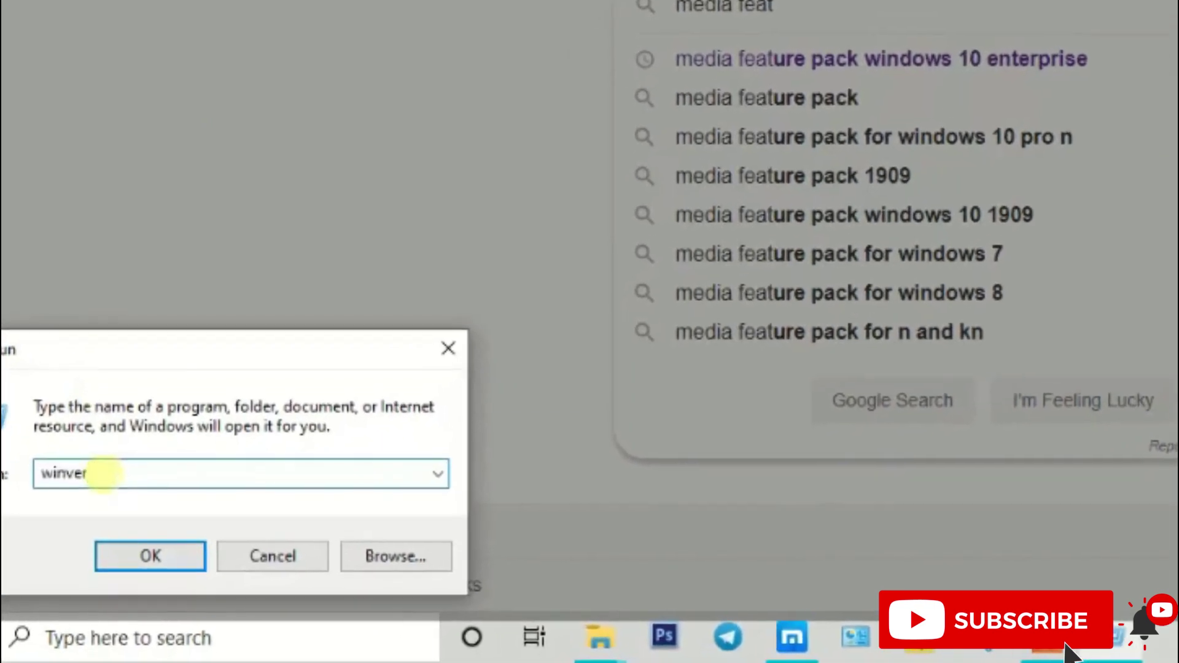
pyautogui.press('Return')
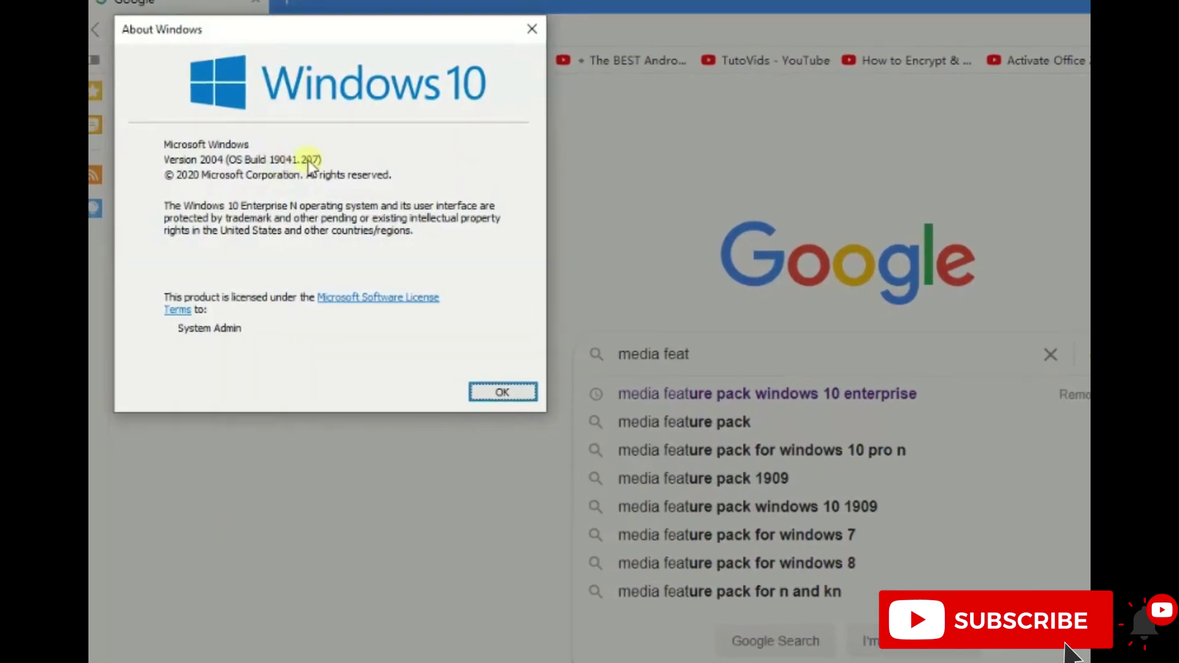
# - Close About Windows, search 'media feature pack windows 10 enterprise', and open Microsoft's Media Feature Pack page
pyautogui.click(503, 392)
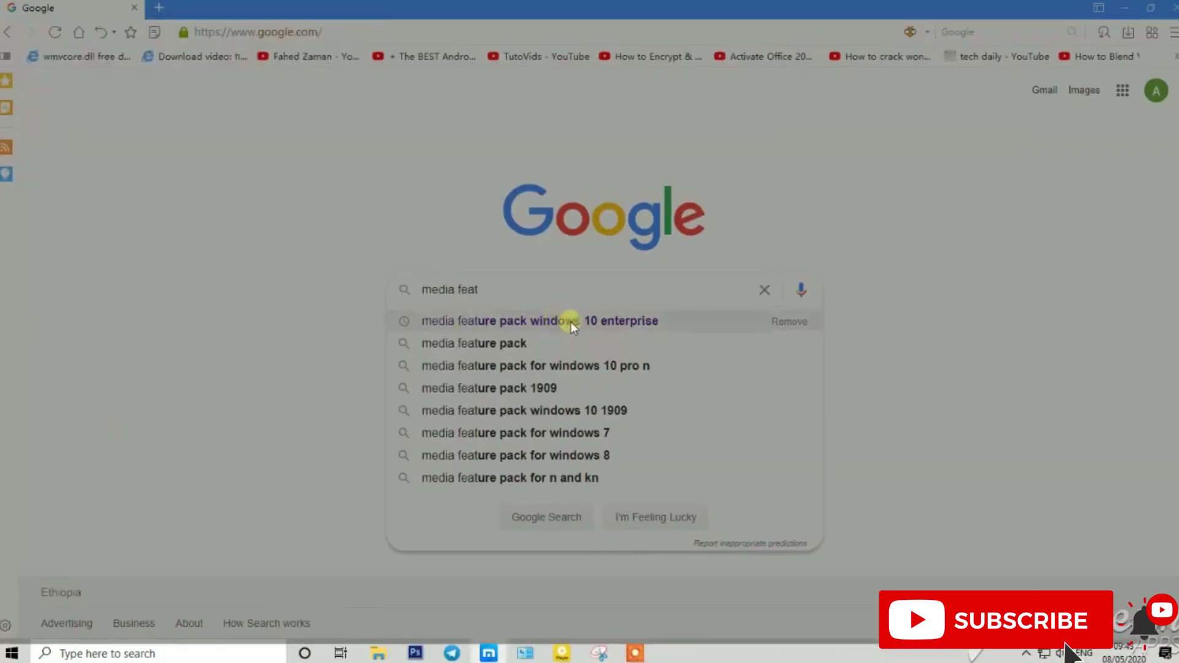
pyautogui.click(600, 323)
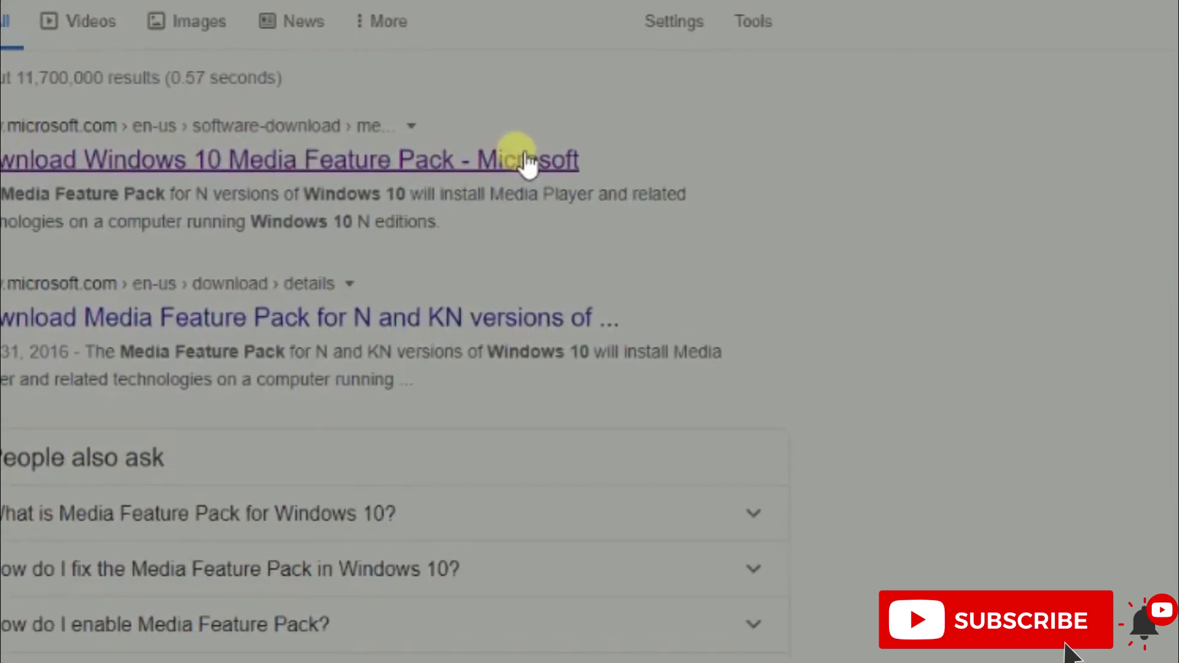
pyautogui.click(529, 149)
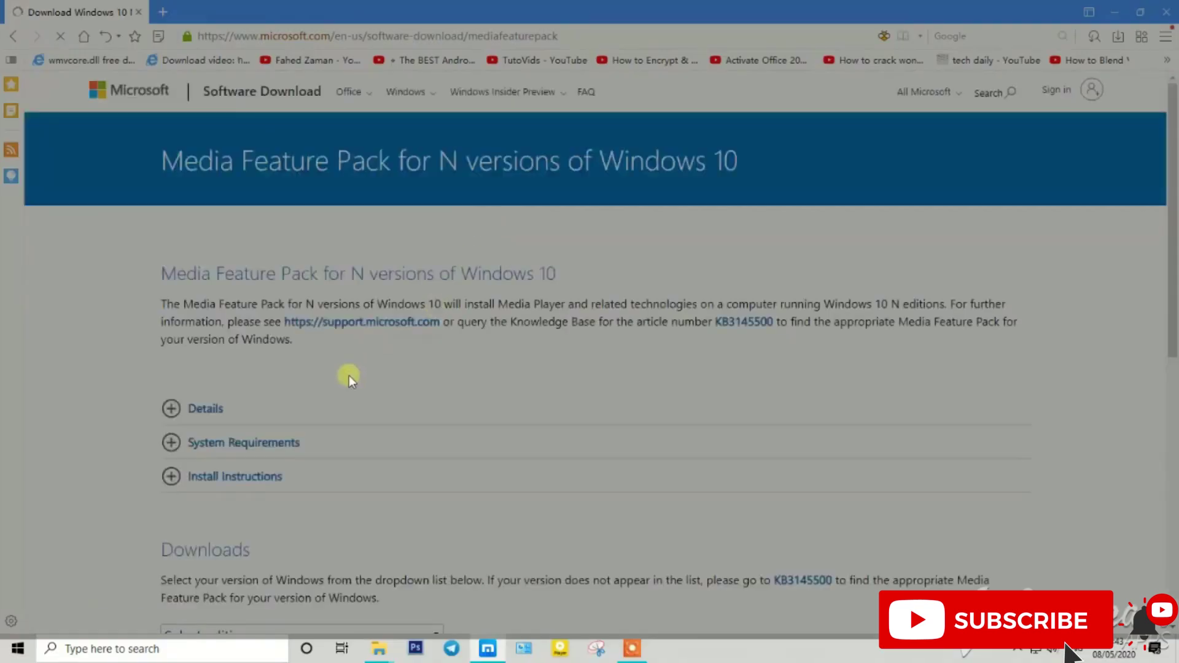
# - Select Media Feature Pack Version 1903 and confirm to reveal the download links
pyautogui.scroll(-3, 281, 386)
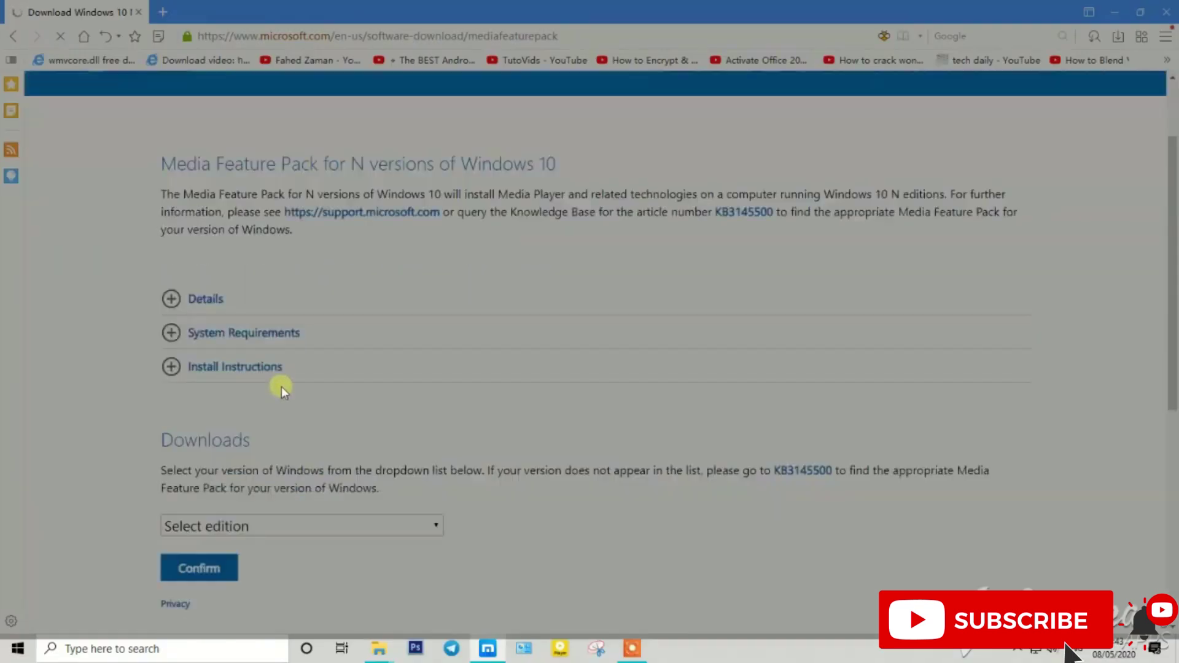
pyautogui.scroll(-3, 282, 386)
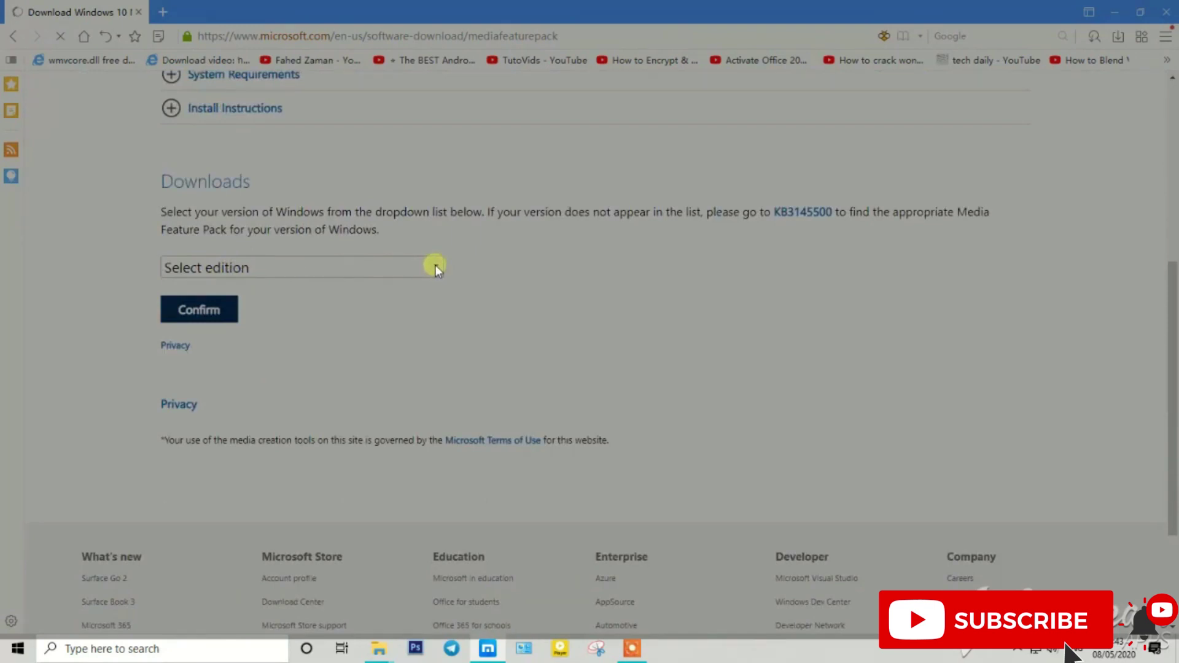
pyautogui.click(376, 267)
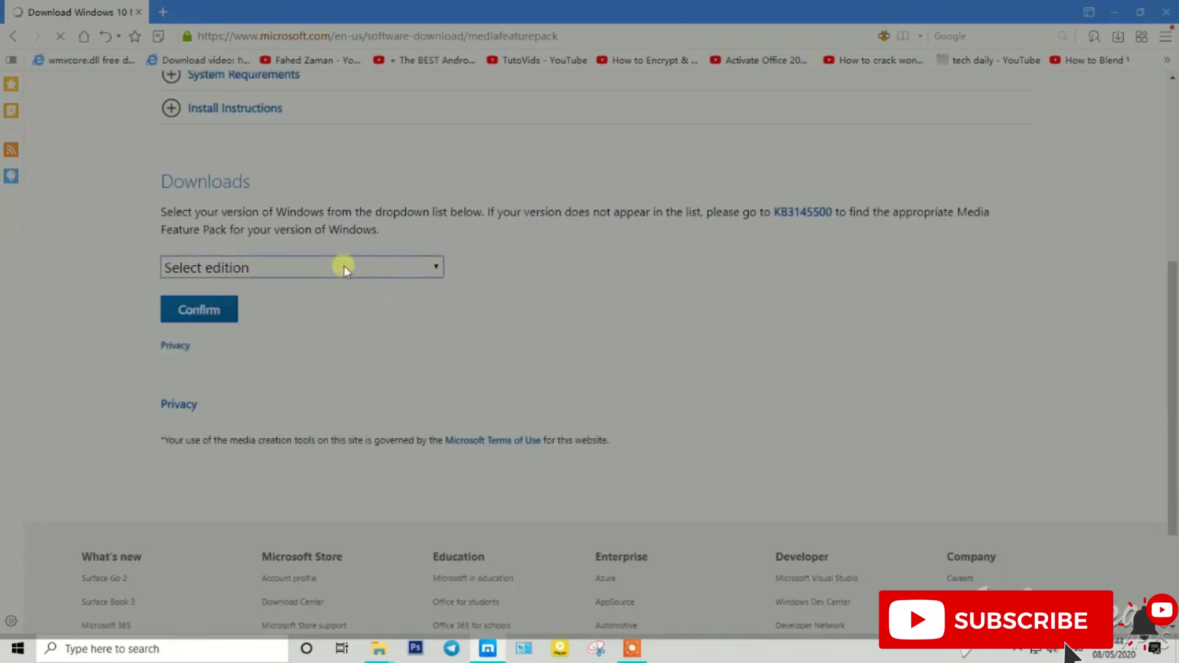
pyautogui.click(387, 266)
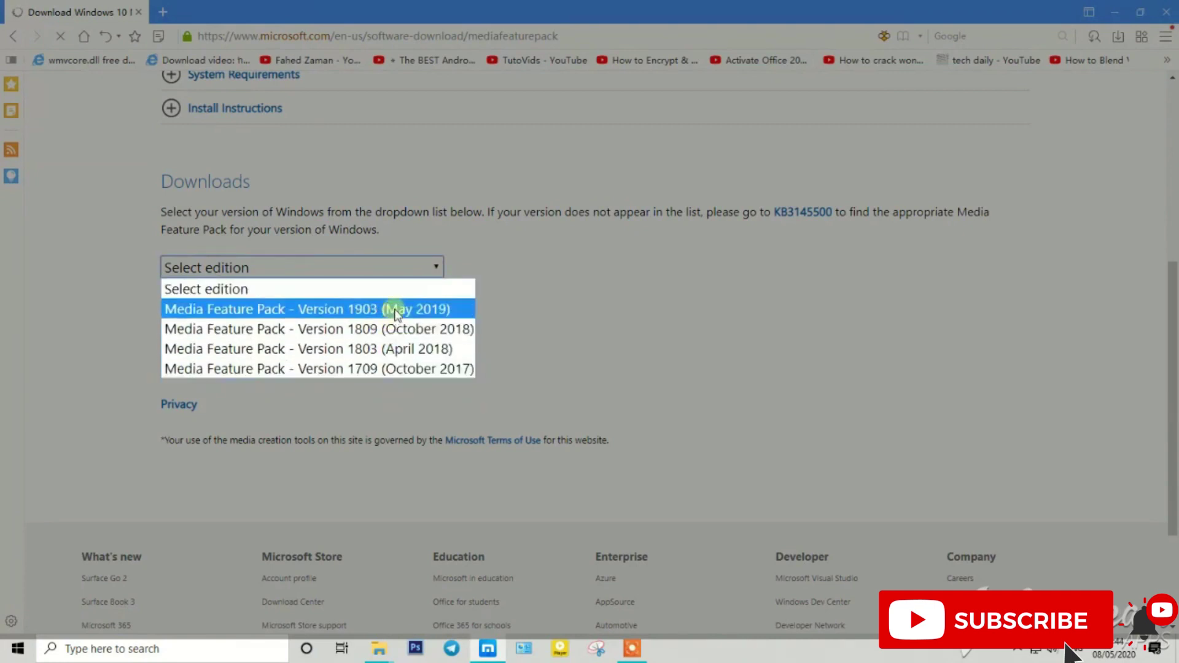
pyautogui.click(394, 309)
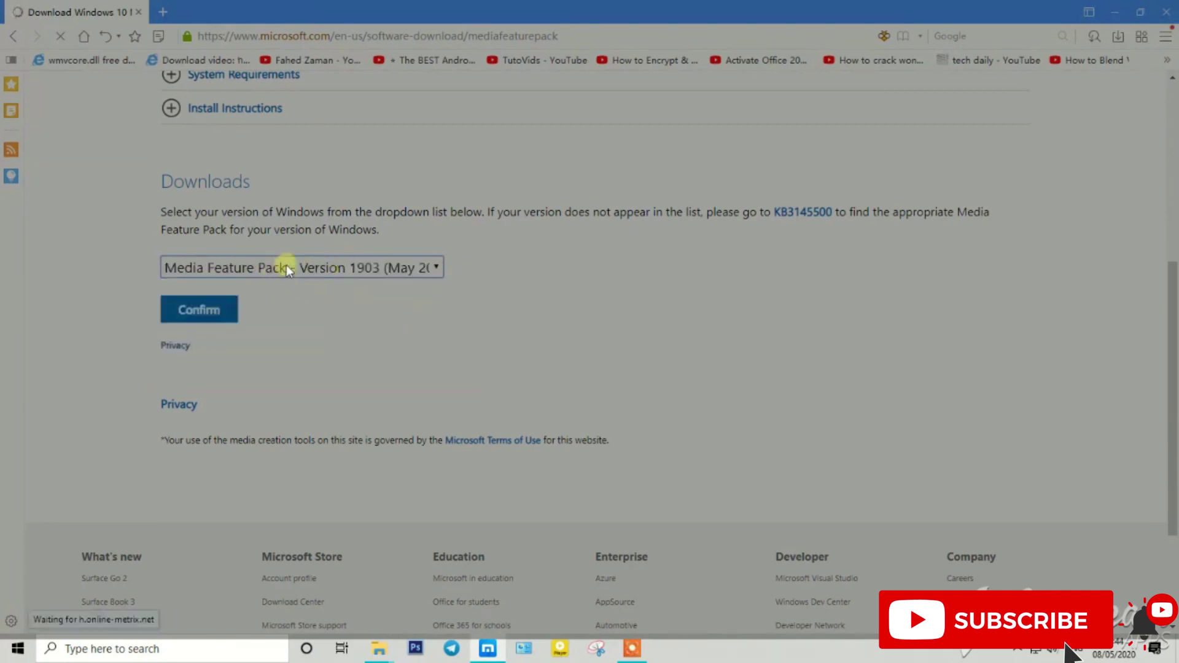
pyautogui.click(201, 312)
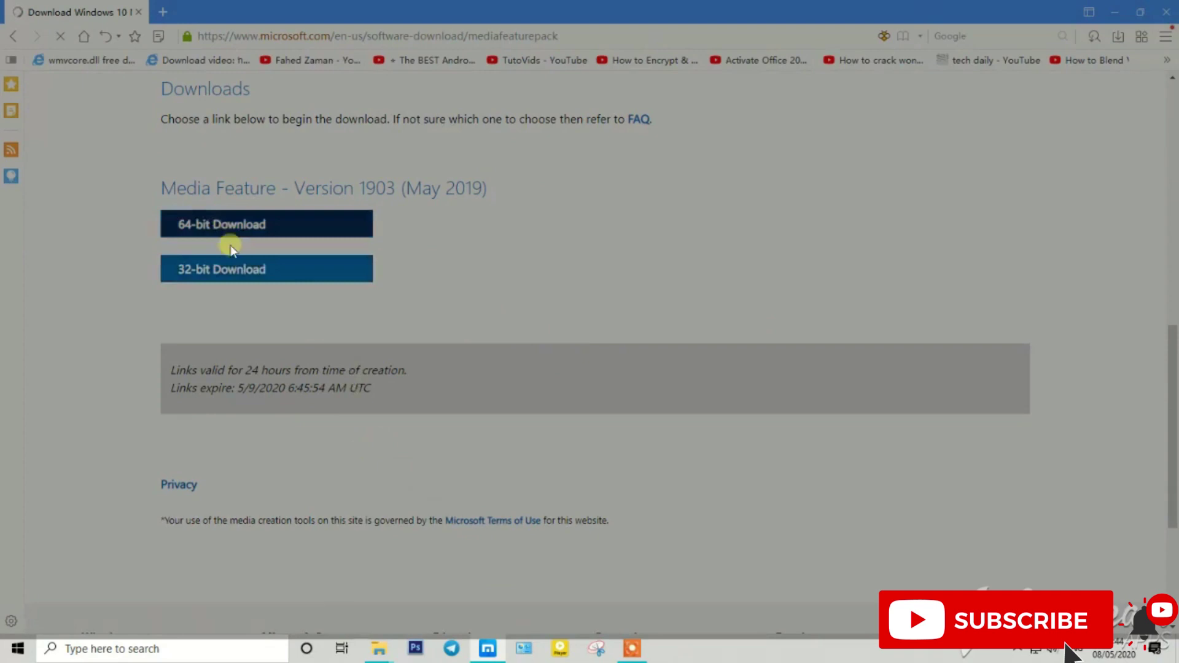
# - Start the 32-bit Media Feature Pack download from the Version 1903 links
pyautogui.click(246, 267)
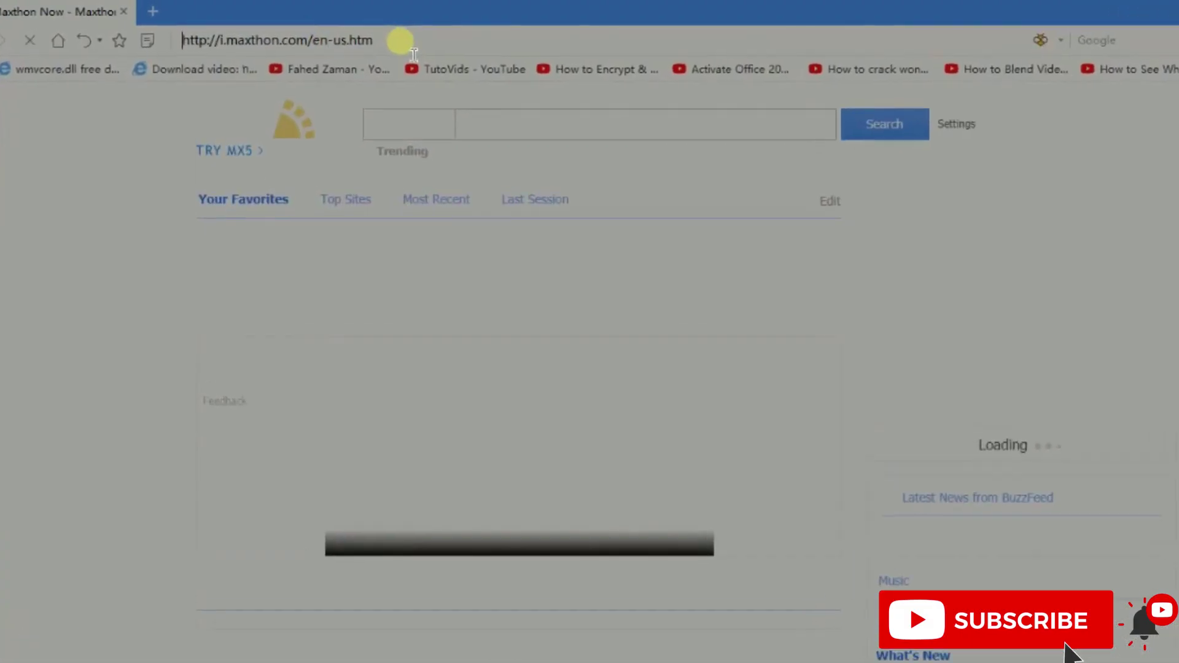
# - Enter dll-files.com in the Maxthon address bar and load the site
pyautogui.click(430, 43)
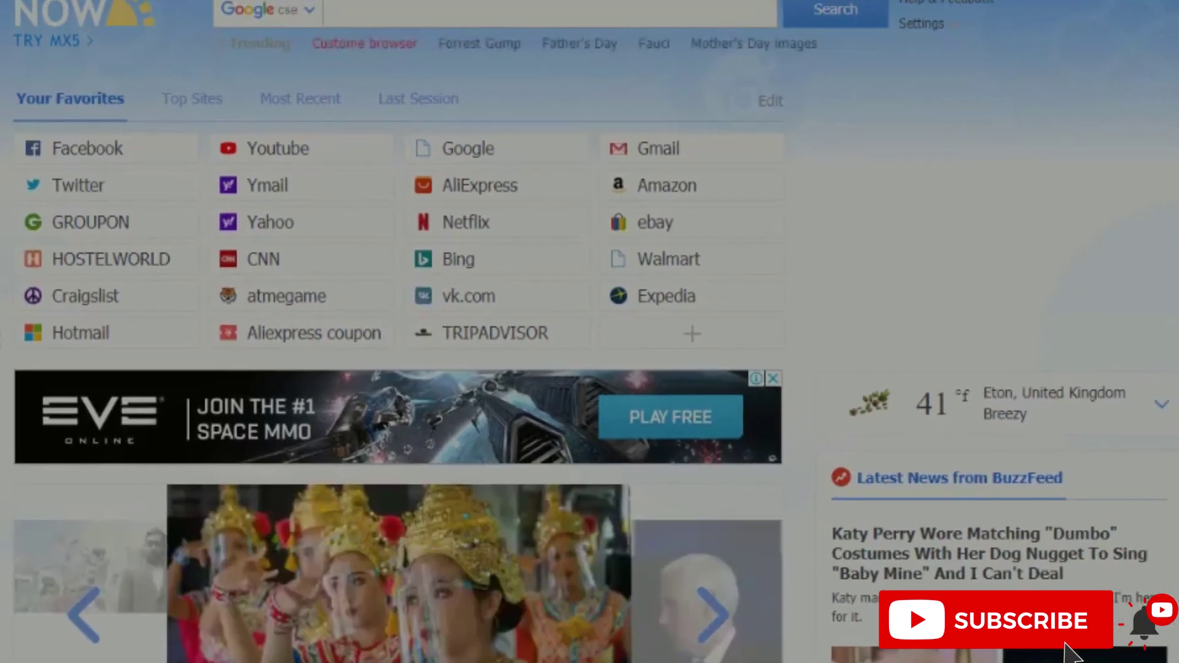
pyautogui.write('dll')
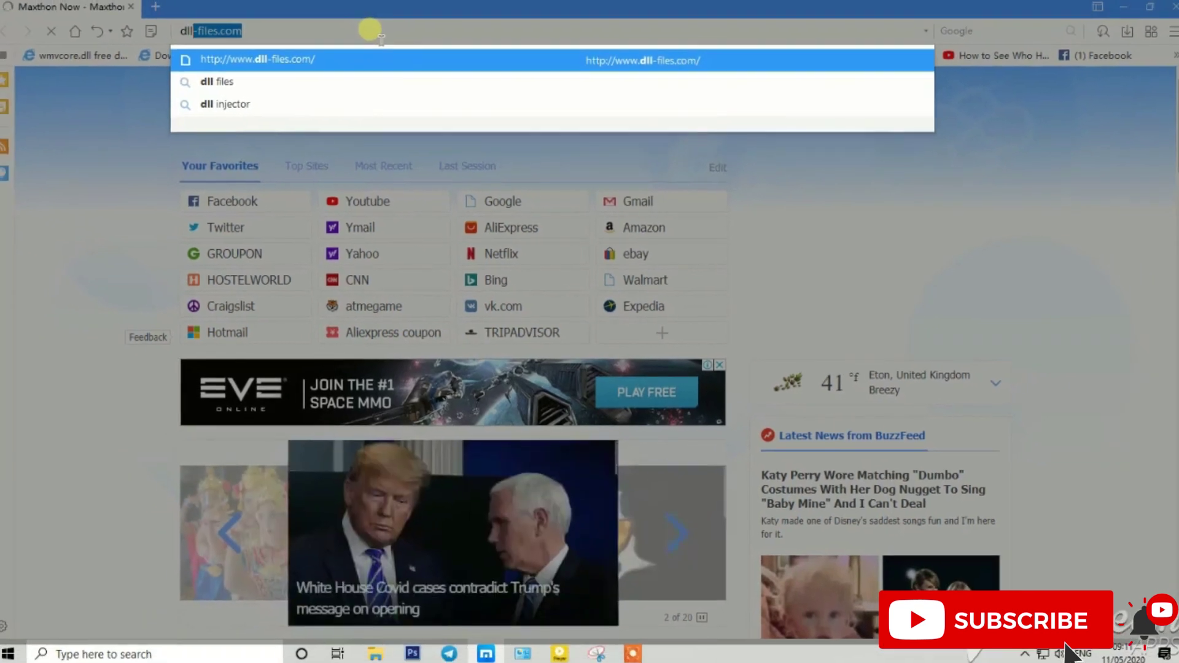
pyautogui.press('Return')
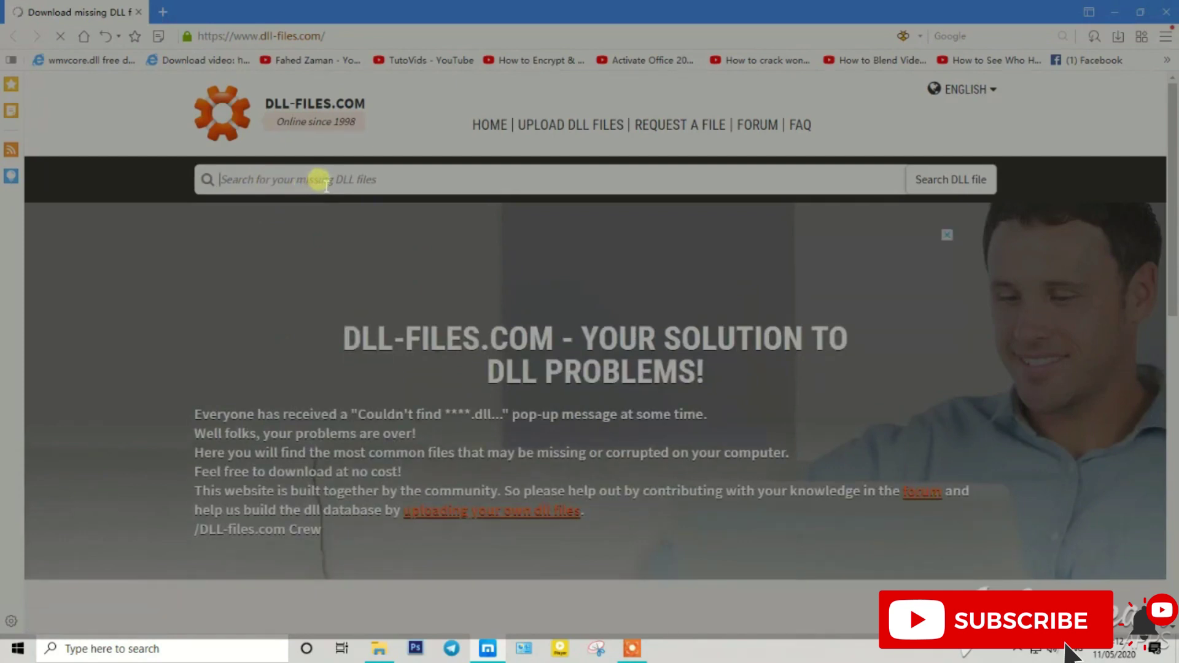
# - Search DLL-files.com for wmvcore and open the wmvcore.dll result page
pyautogui.write('wmvcore')
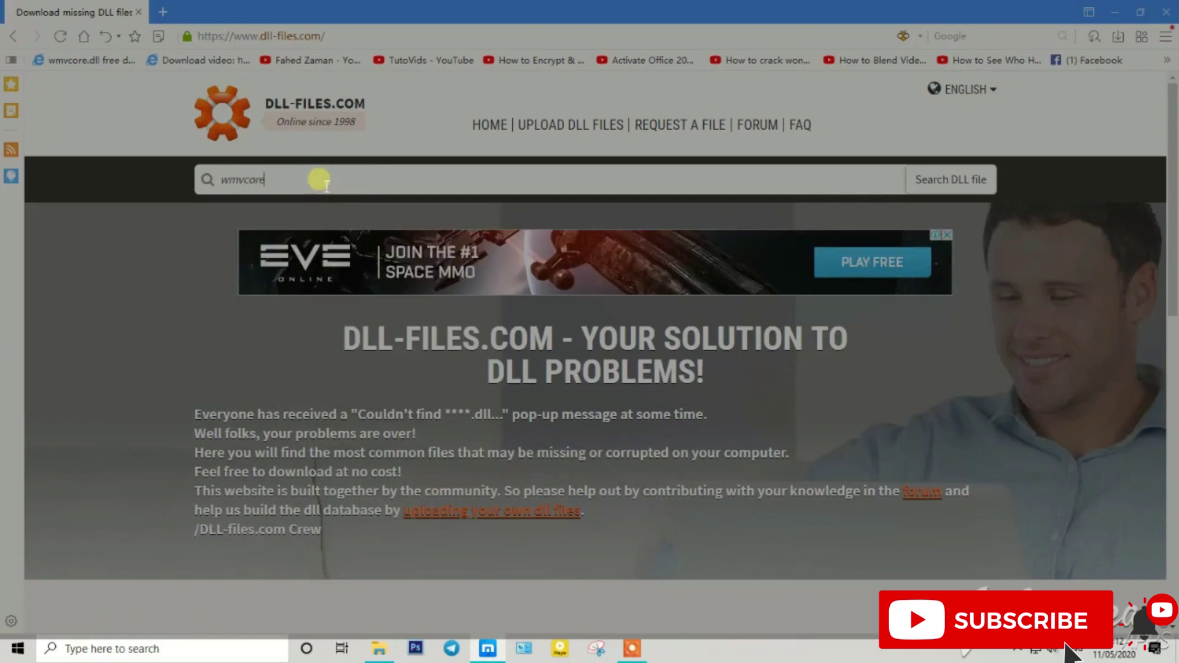
pyautogui.press('Return')
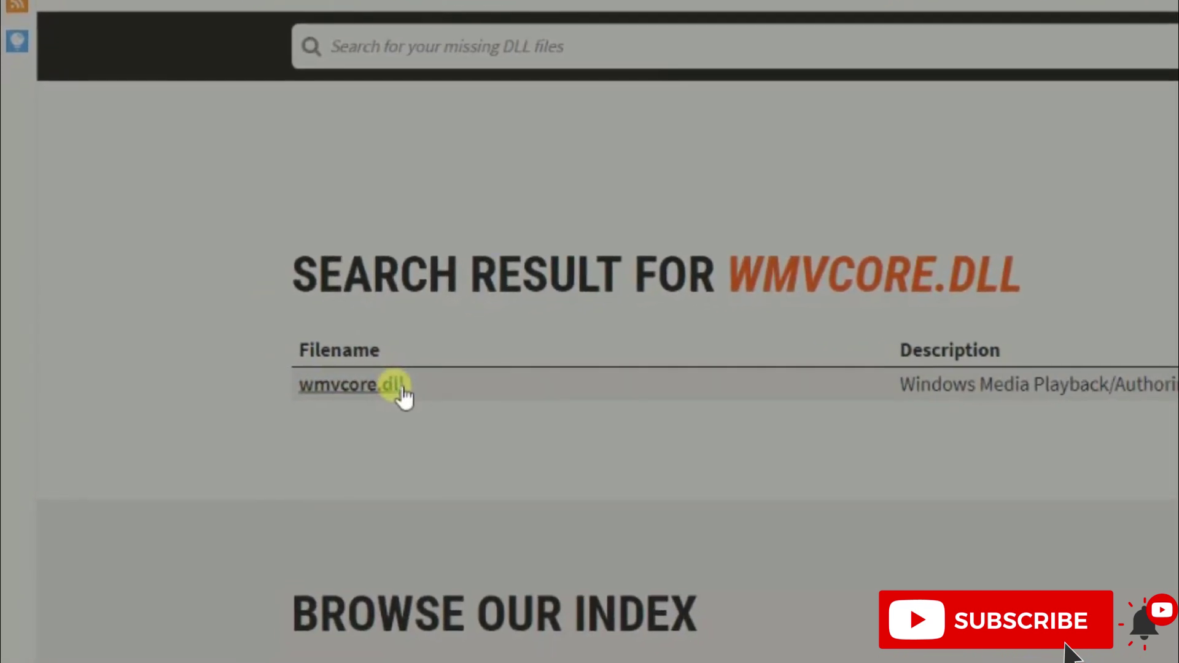
pyautogui.click(386, 390)
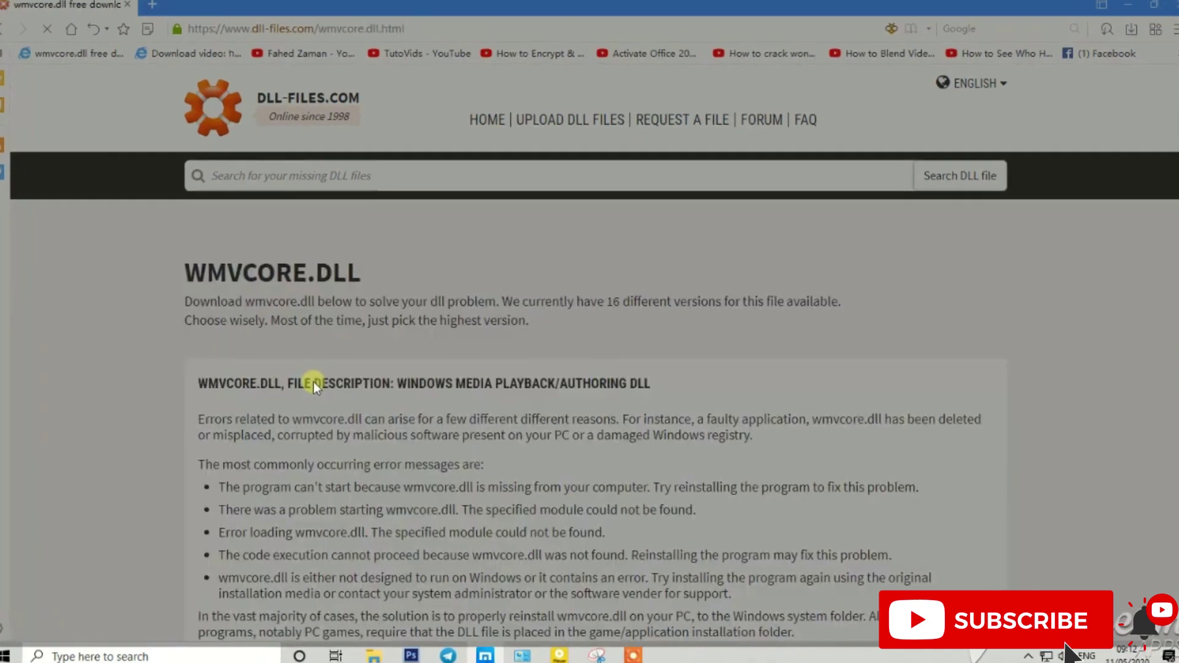
# - Close the game ad and download the 32-bit 12.0.18362.418 version of wmvcore.dll
pyautogui.scroll(-3, 338, 412)
pyautogui.scroll(-1, 338, 412)
pyautogui.scroll(-4, 335, 414)
pyautogui.scroll(-4, 330, 418)
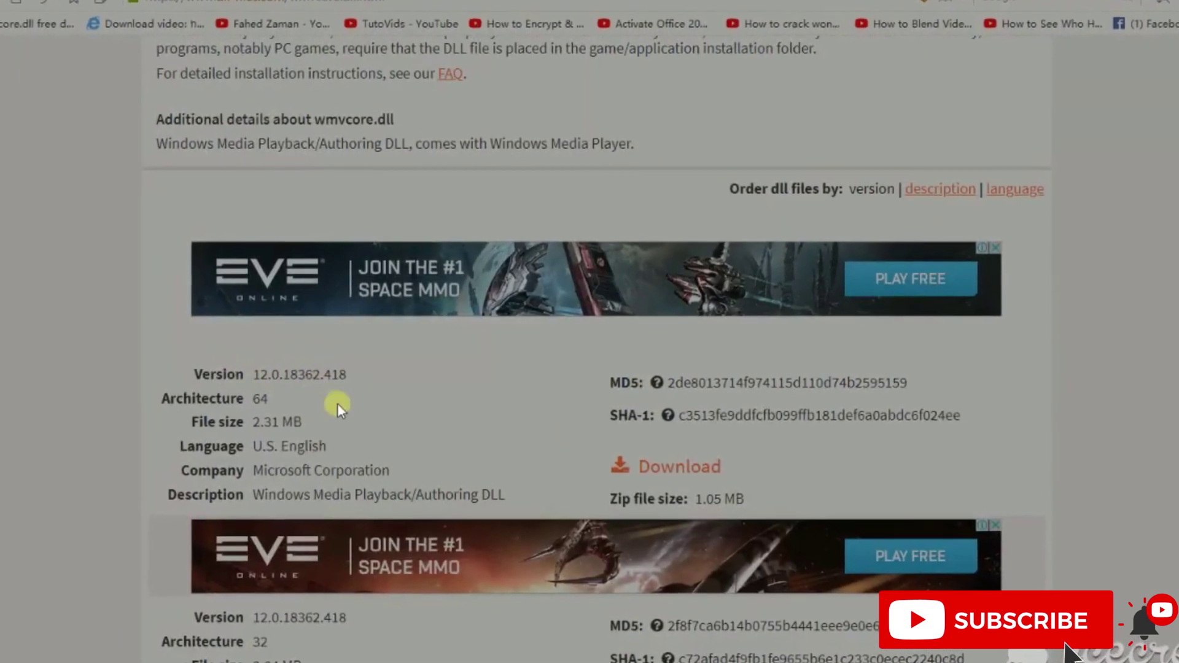
pyautogui.scroll(-4, 415, 422)
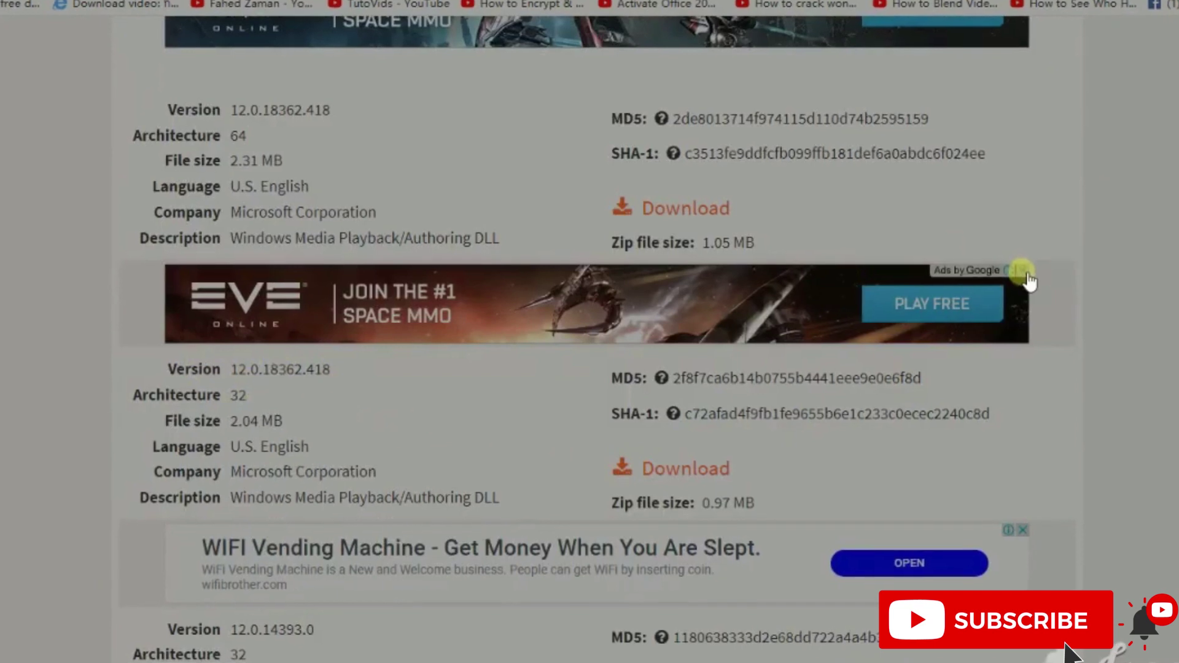
pyautogui.click(1025, 271)
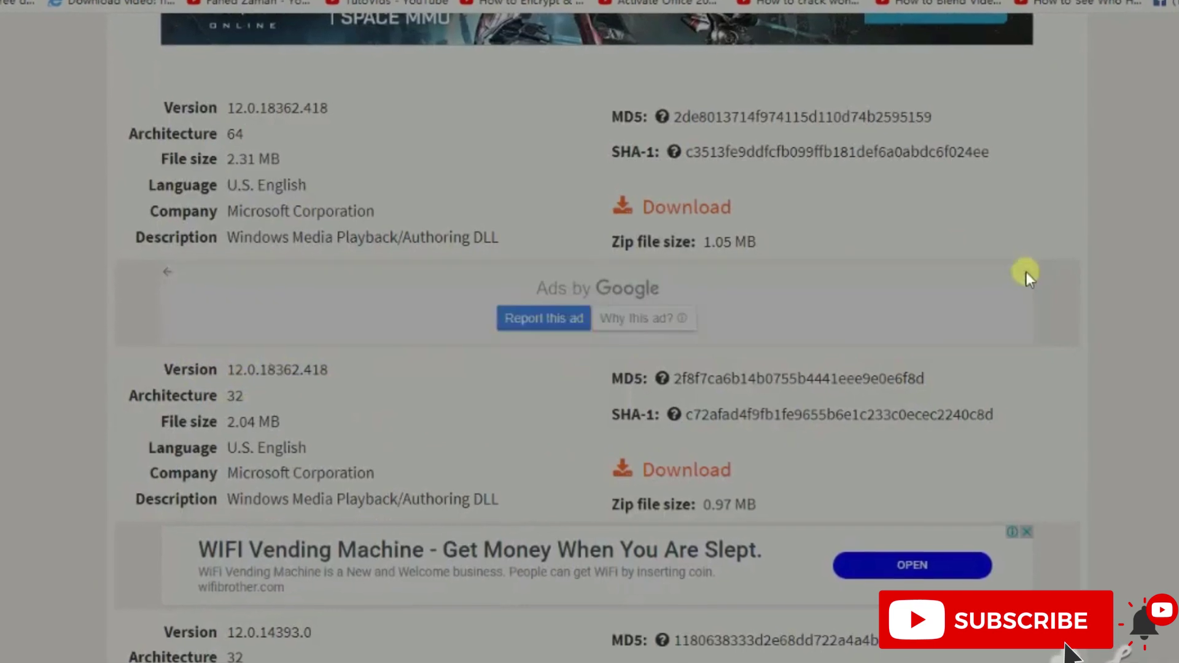
pyautogui.scroll(-3, 274, 447)
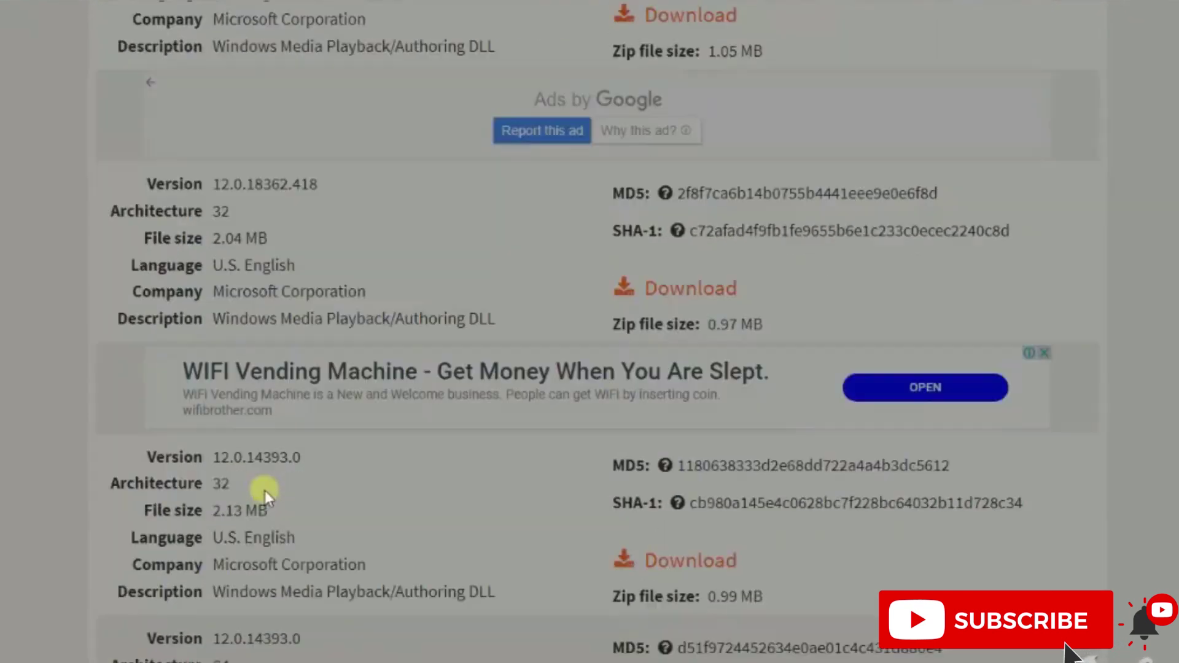
pyautogui.scroll(-2, 301, 507)
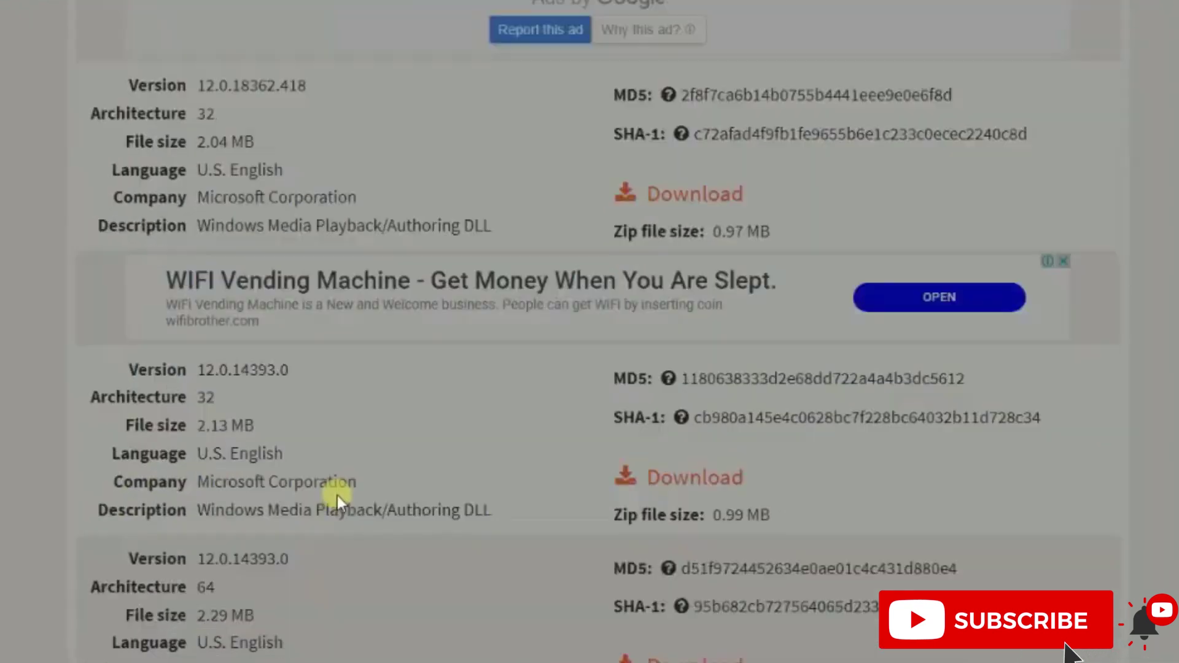
pyautogui.scroll(-2, 337, 495)
pyautogui.scroll(-2, 263, 537)
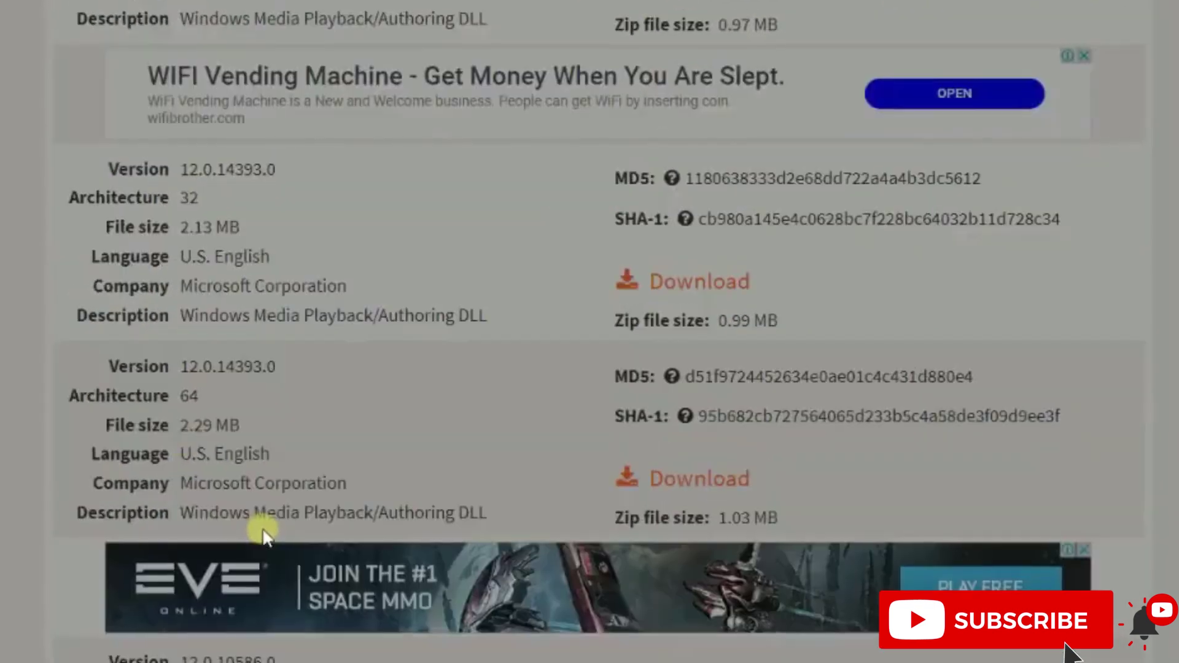
pyautogui.scroll(-5, 263, 533)
pyautogui.scroll(-2, 223, 522)
pyautogui.scroll(-4, 219, 524)
pyautogui.scroll(3, 210, 525)
pyautogui.scroll(5, 203, 530)
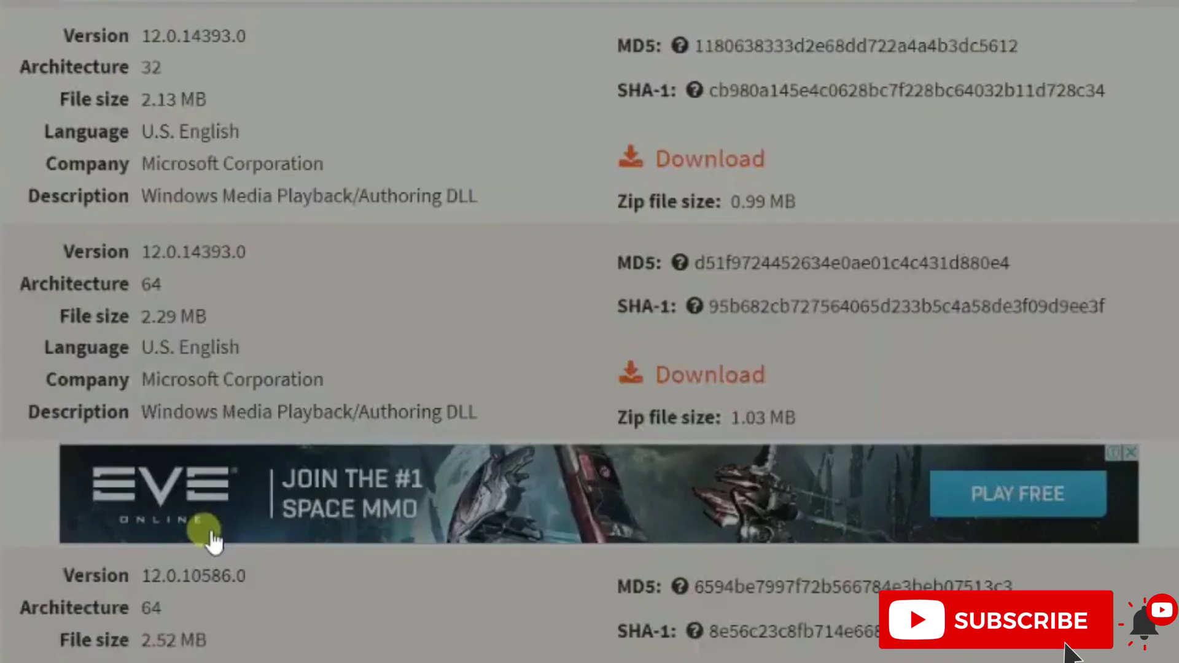
pyautogui.scroll(2, 199, 532)
pyautogui.scroll(3, 200, 540)
pyautogui.scroll(1, 196, 547)
pyautogui.scroll(1, 181, 543)
pyautogui.scroll(4, 177, 545)
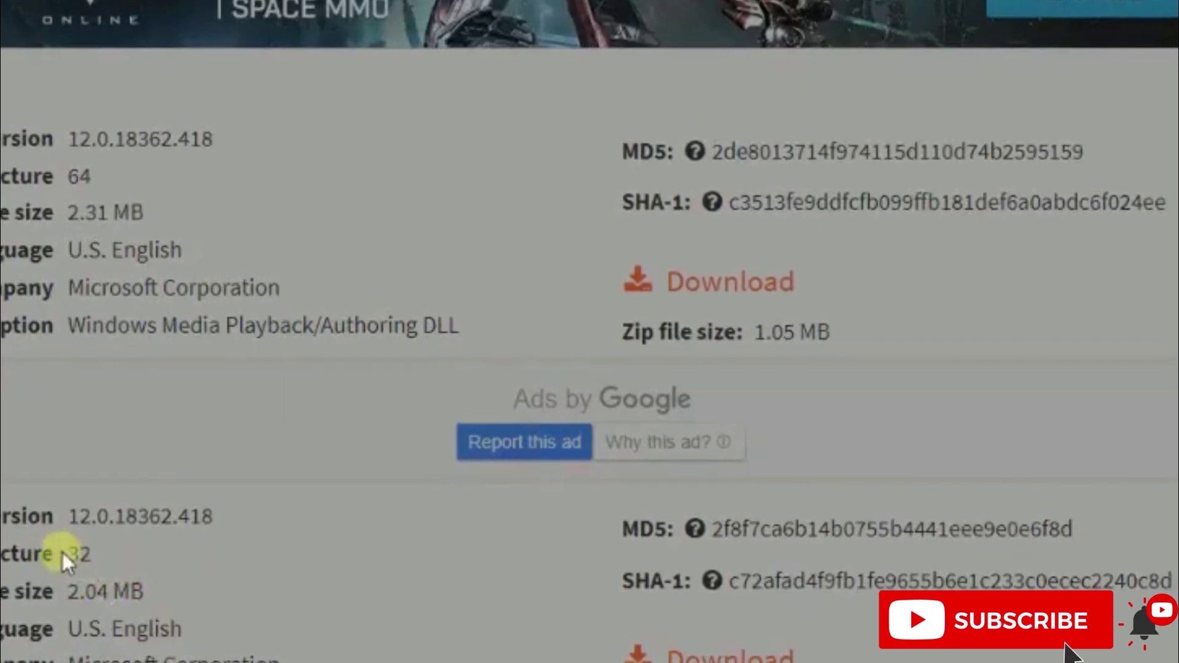
pyautogui.scroll(6, 123, 553)
pyautogui.scroll(1, 117, 555)
pyautogui.scroll(-5, 107, 554)
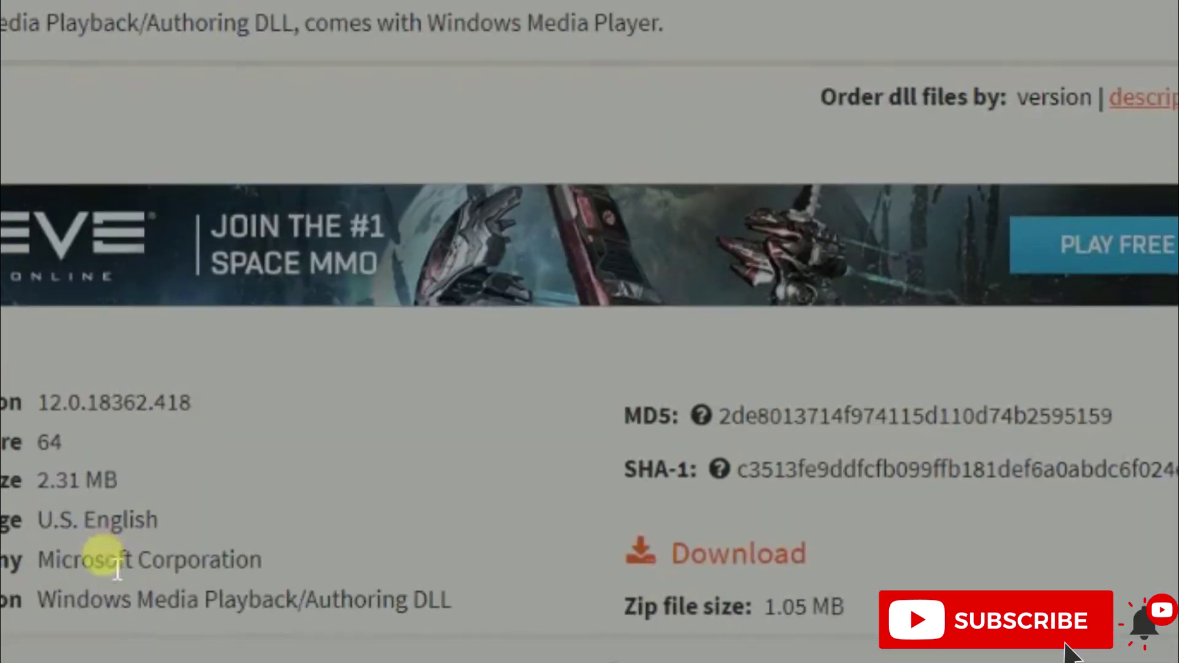
pyautogui.scroll(-4, 98, 559)
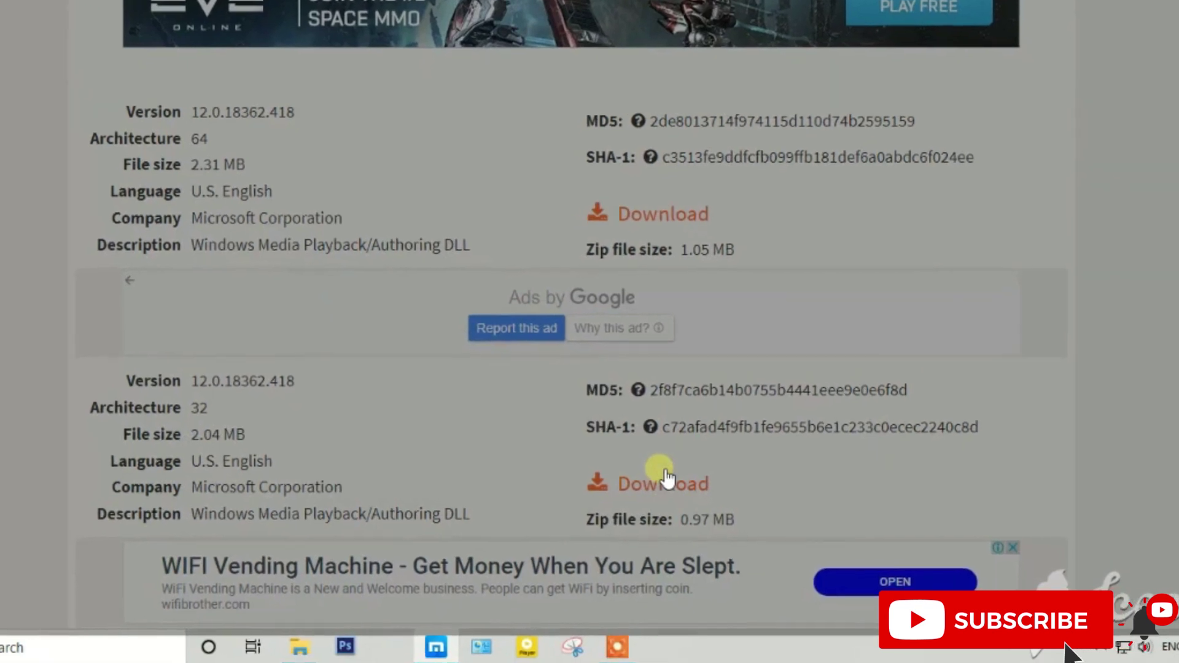
pyautogui.click(668, 482)
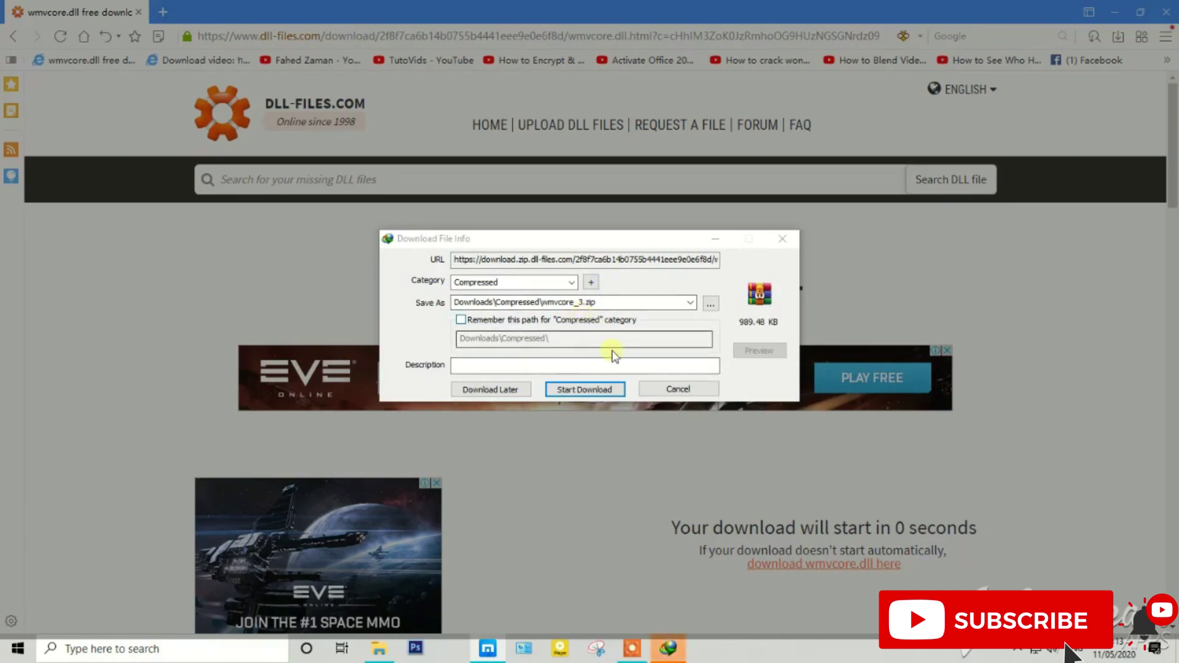
# - Start the IDM download of wmvcore_3.zip and close the progress window
pyautogui.click(610, 389)
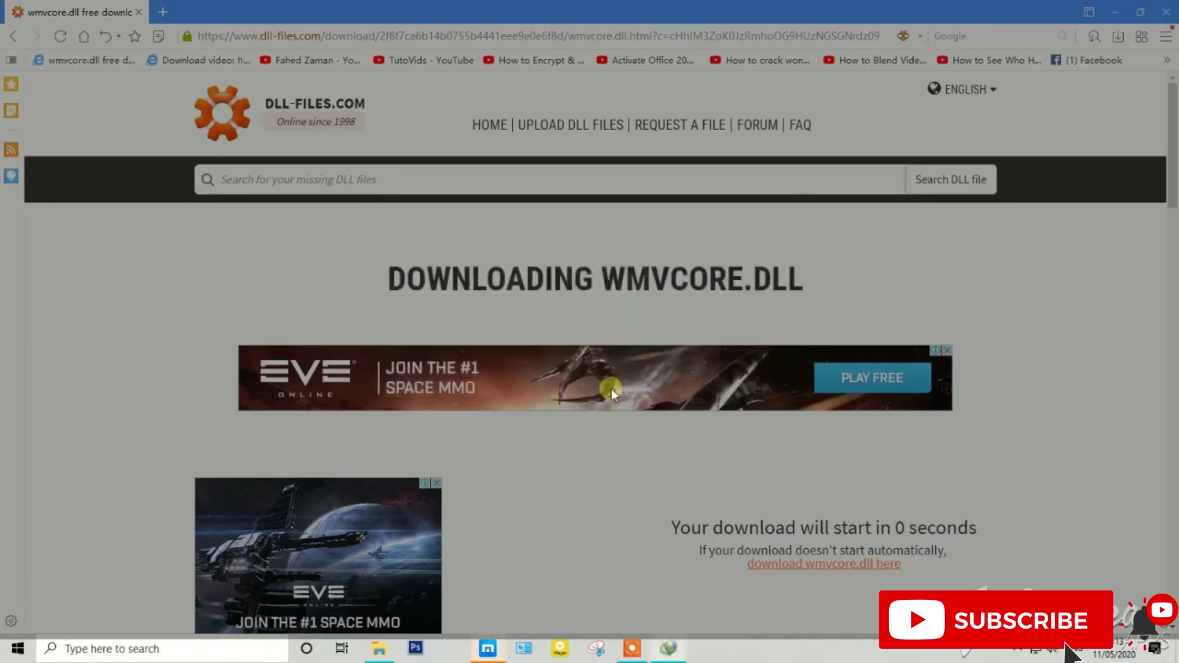
pyautogui.click(376, 651)
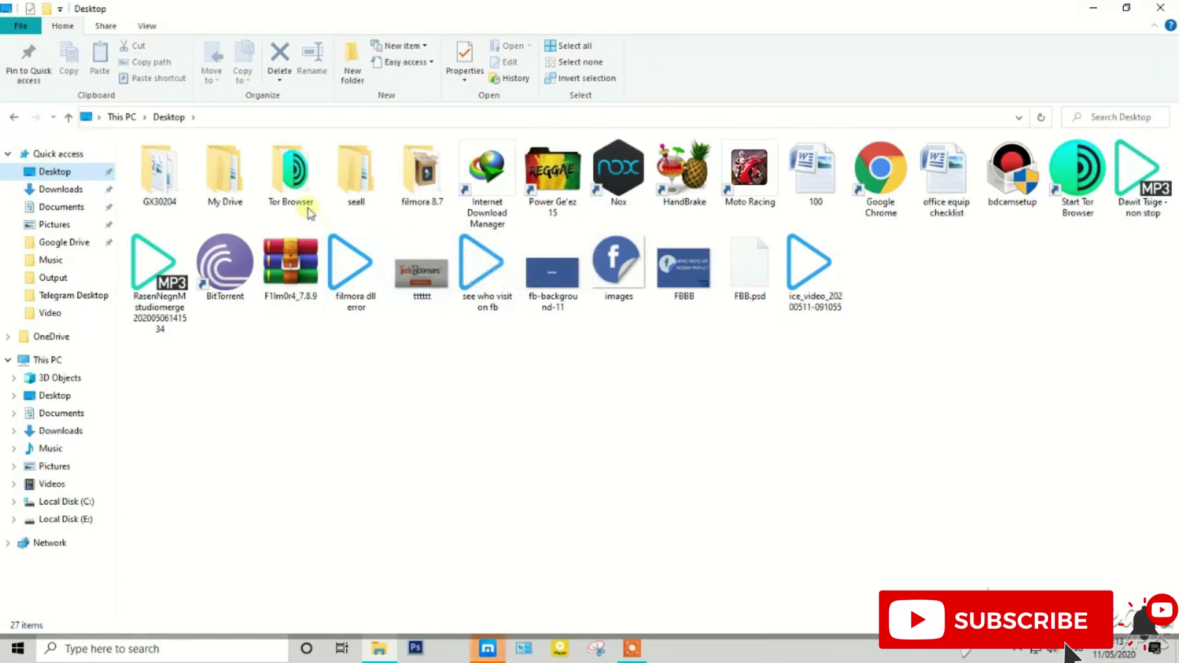
# - Inspect the filmora 8.7 and My Drive folders from Desktop, then minimize Maxthon
pyautogui.doubleClick(413, 187)
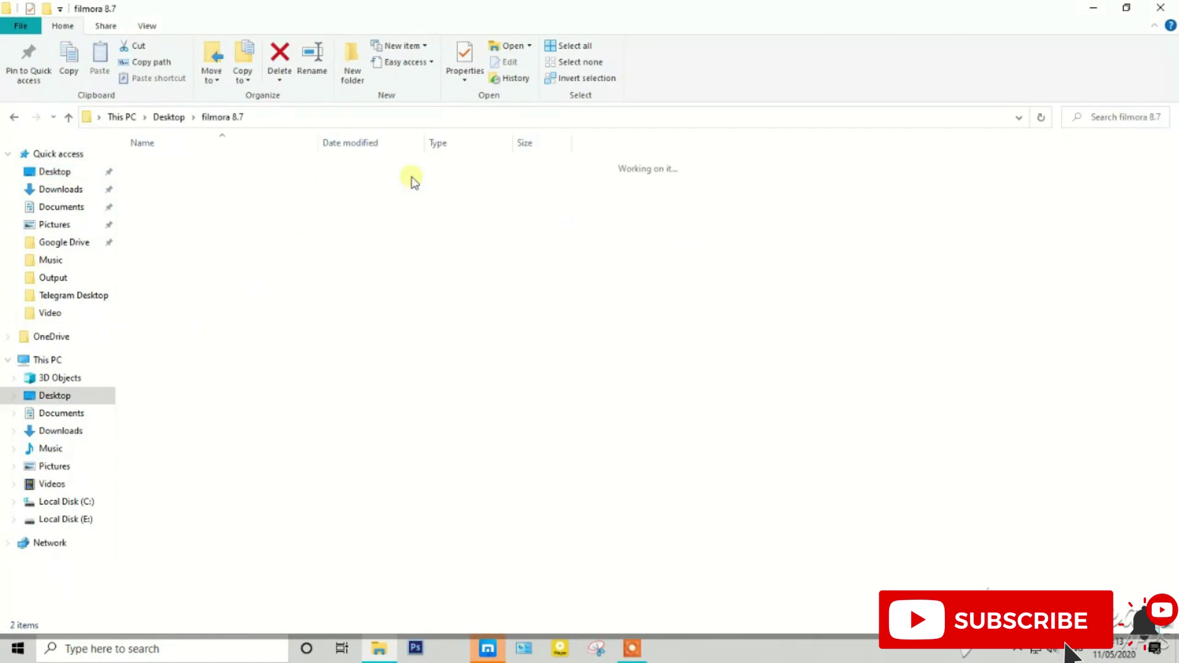
pyautogui.click(68, 118)
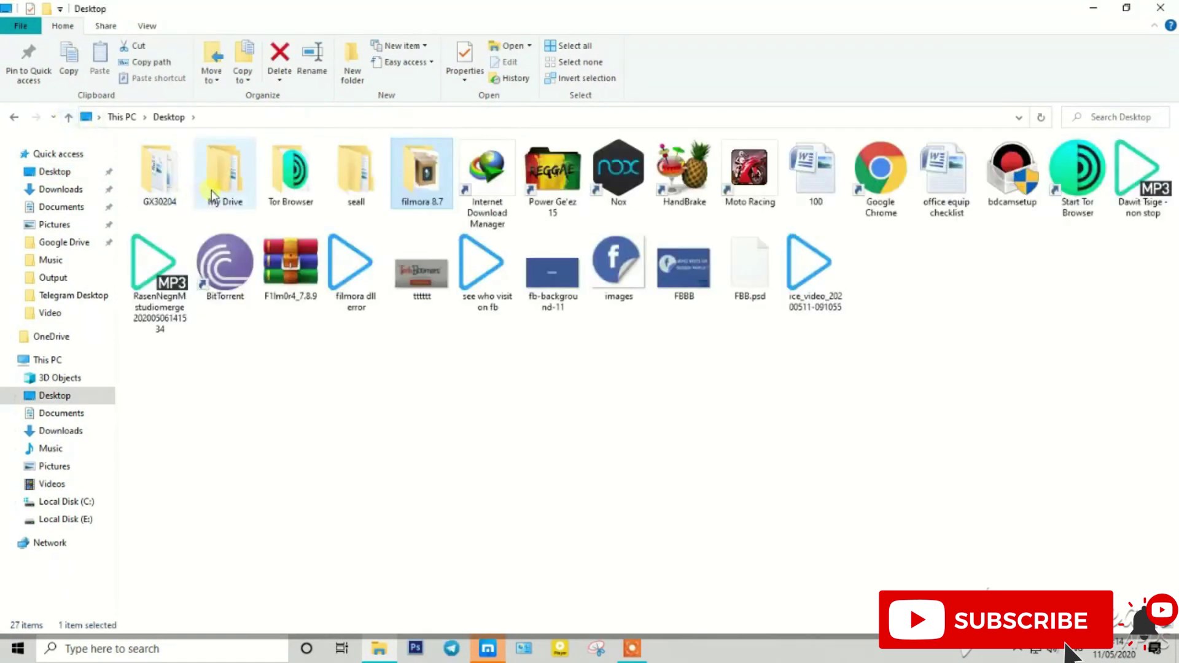
pyautogui.doubleClick(214, 190)
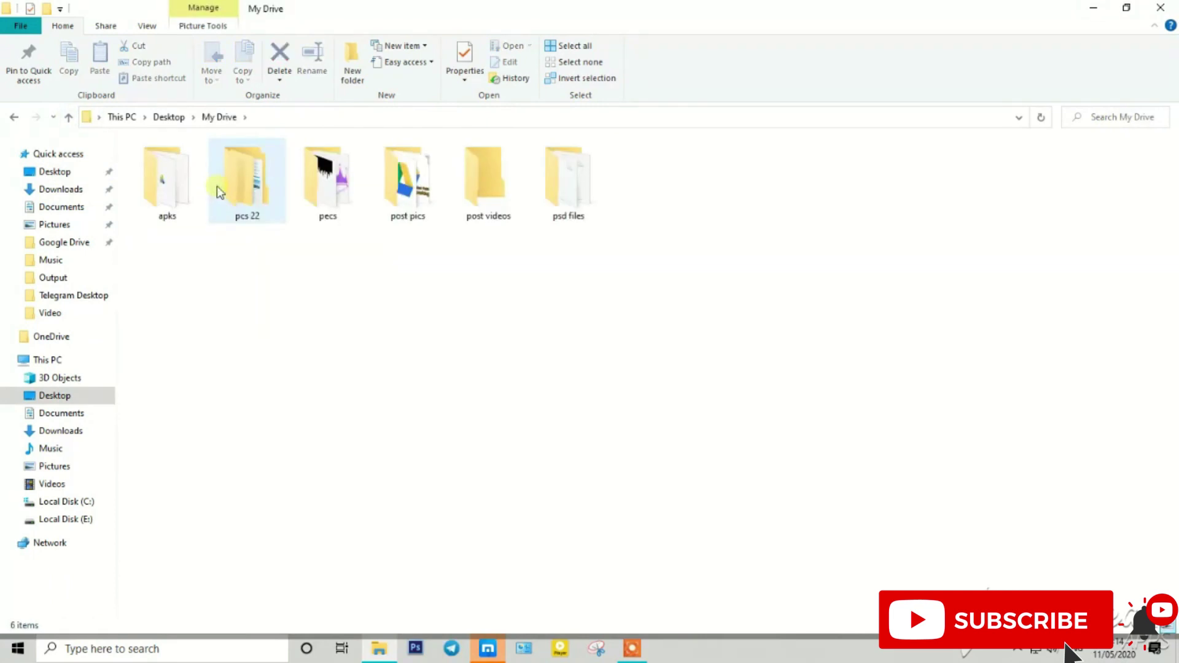
pyautogui.click(68, 118)
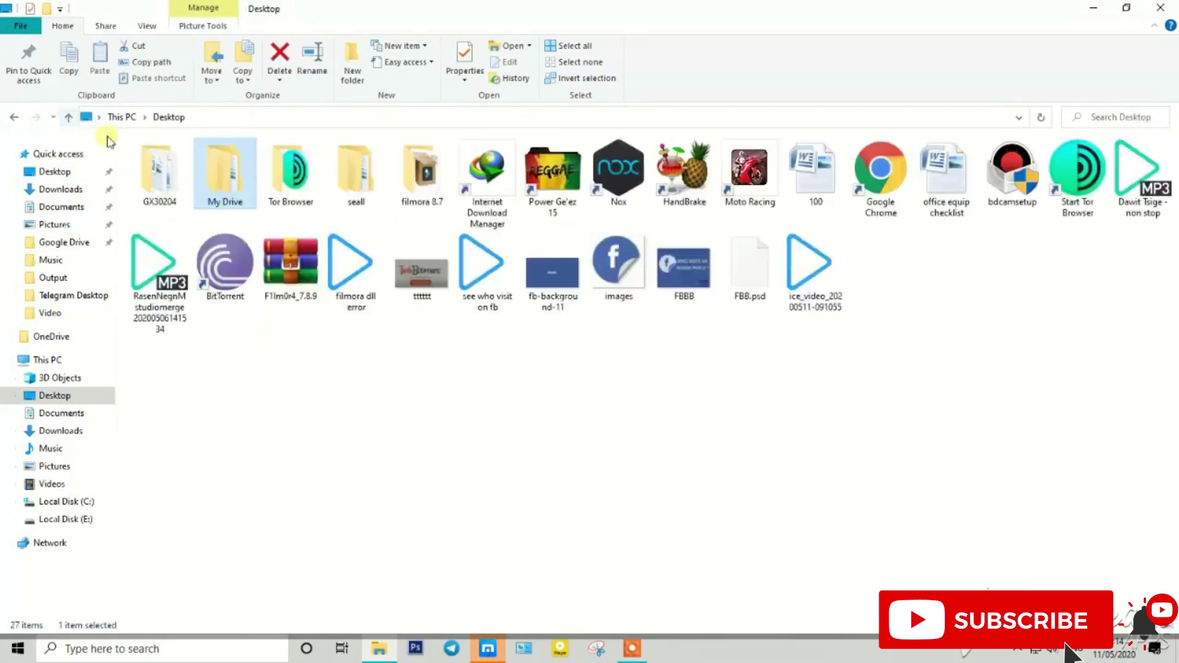
pyautogui.doubleClick(228, 188)
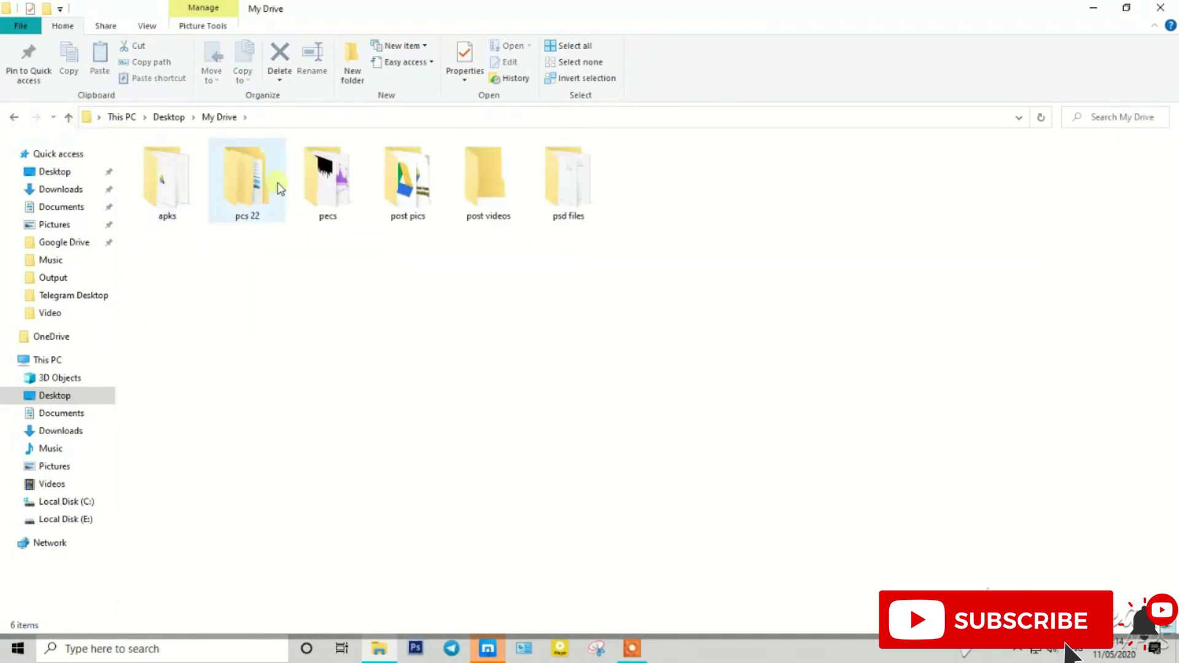
pyautogui.click(68, 118)
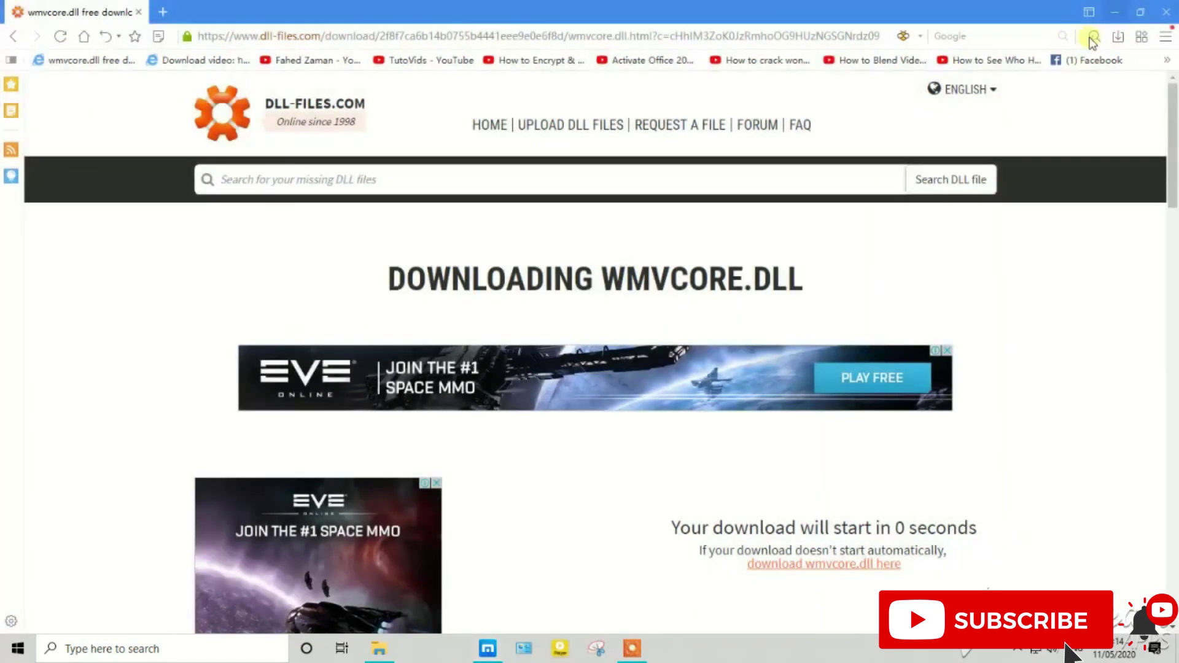
pyautogui.click(1115, 11)
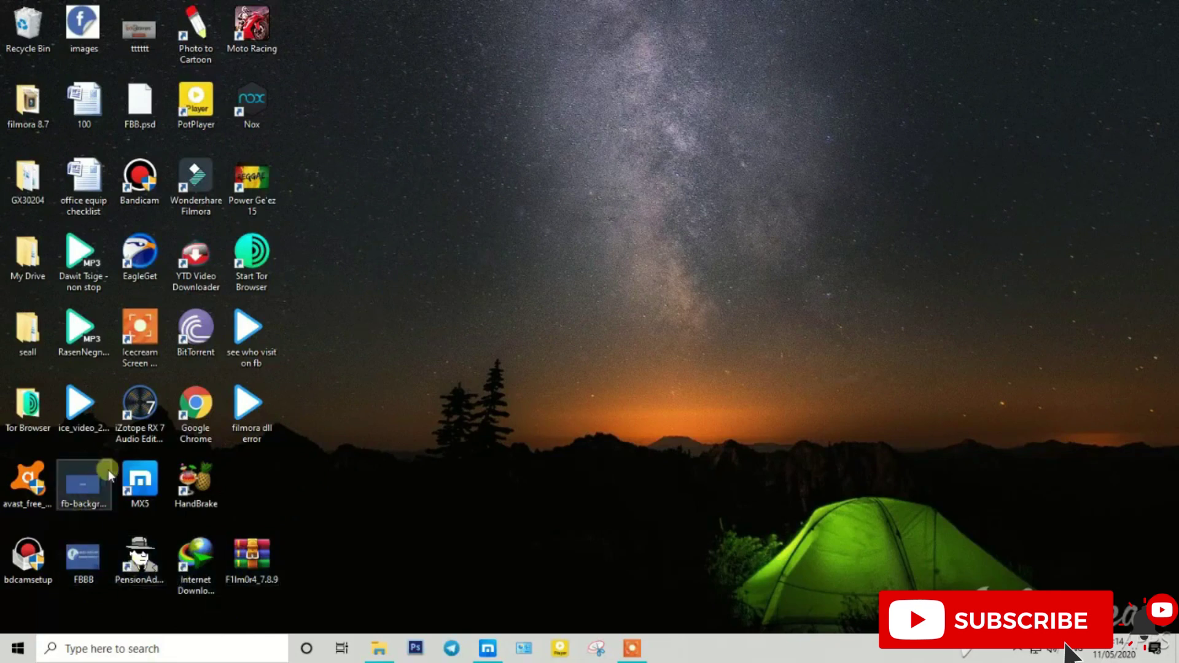
# - Open File Explorer to the Downloads\Compressed folder
pyautogui.click(385, 652)
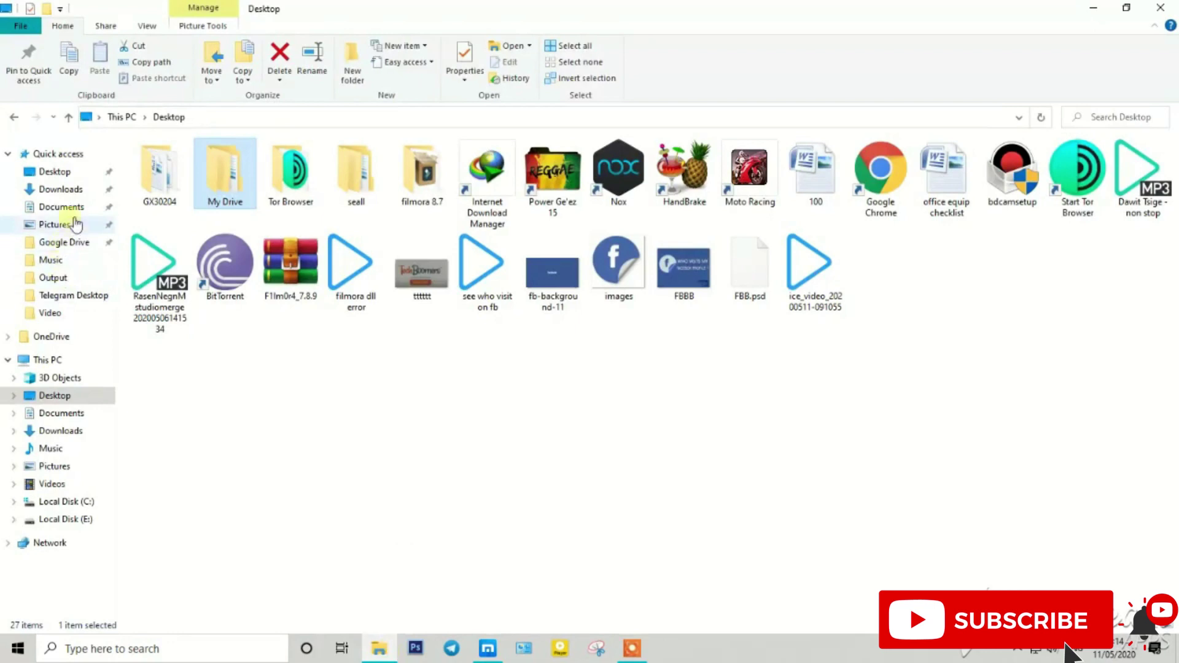
pyautogui.click(67, 190)
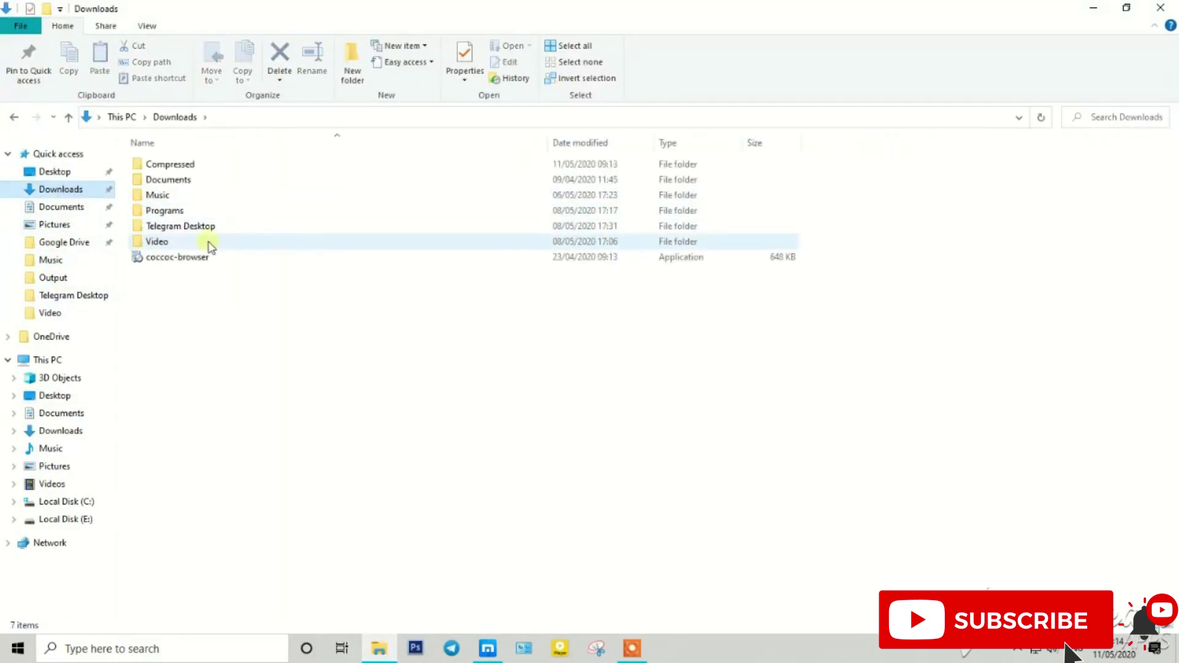
pyautogui.doubleClick(176, 164)
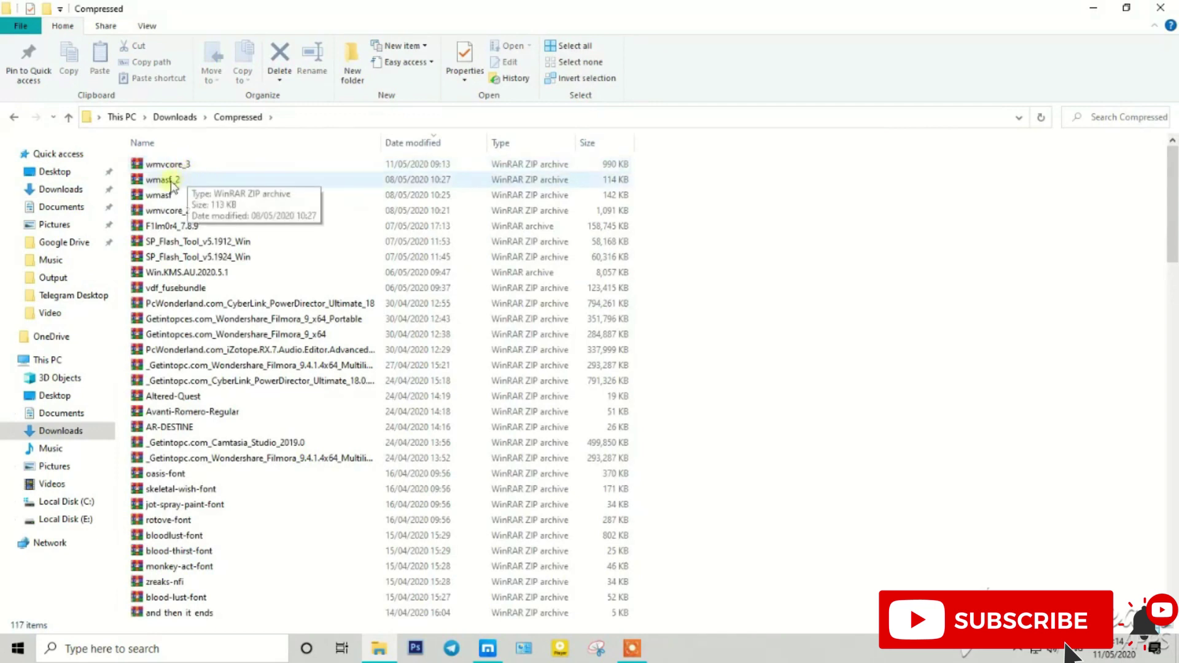
# - Extract wmvcore_3 there with Extract Here, replacing the existing WMVCORE.DLL
pyautogui.click(187, 168)
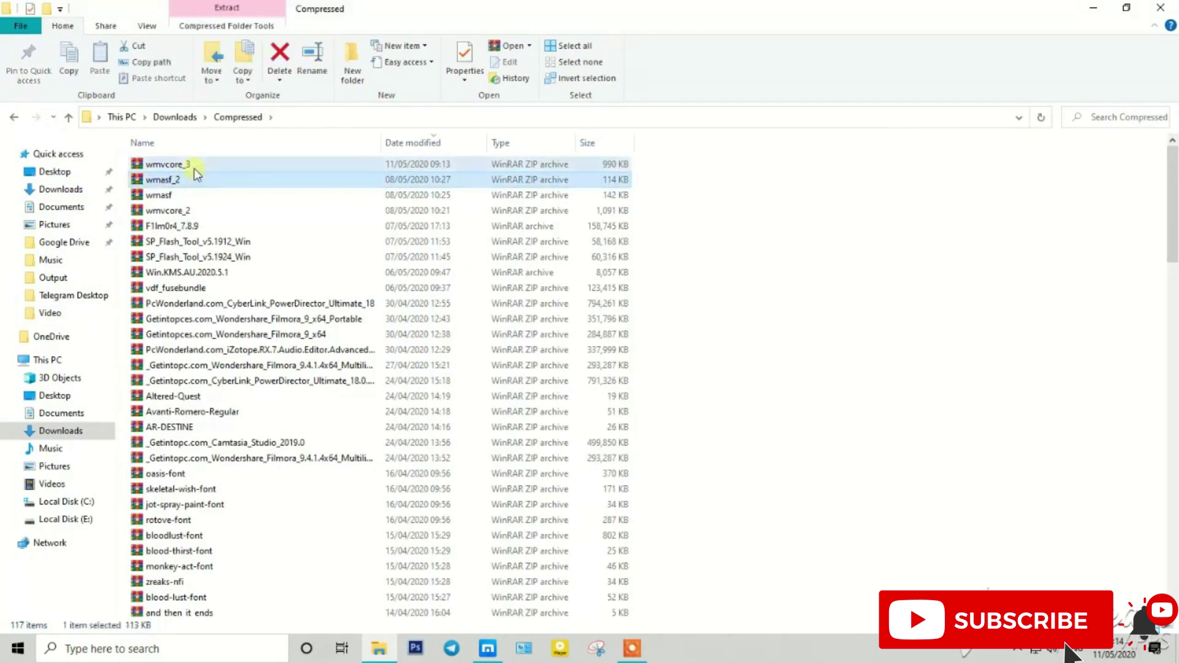
pyautogui.rightClick(196, 163)
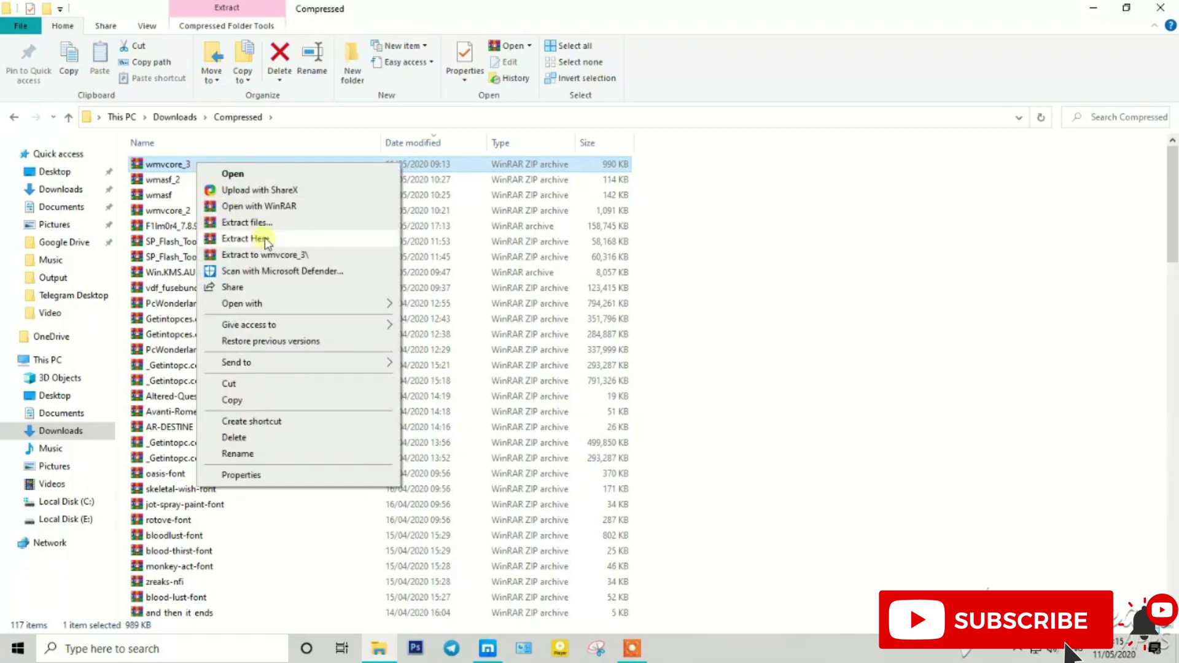
pyautogui.click(264, 238)
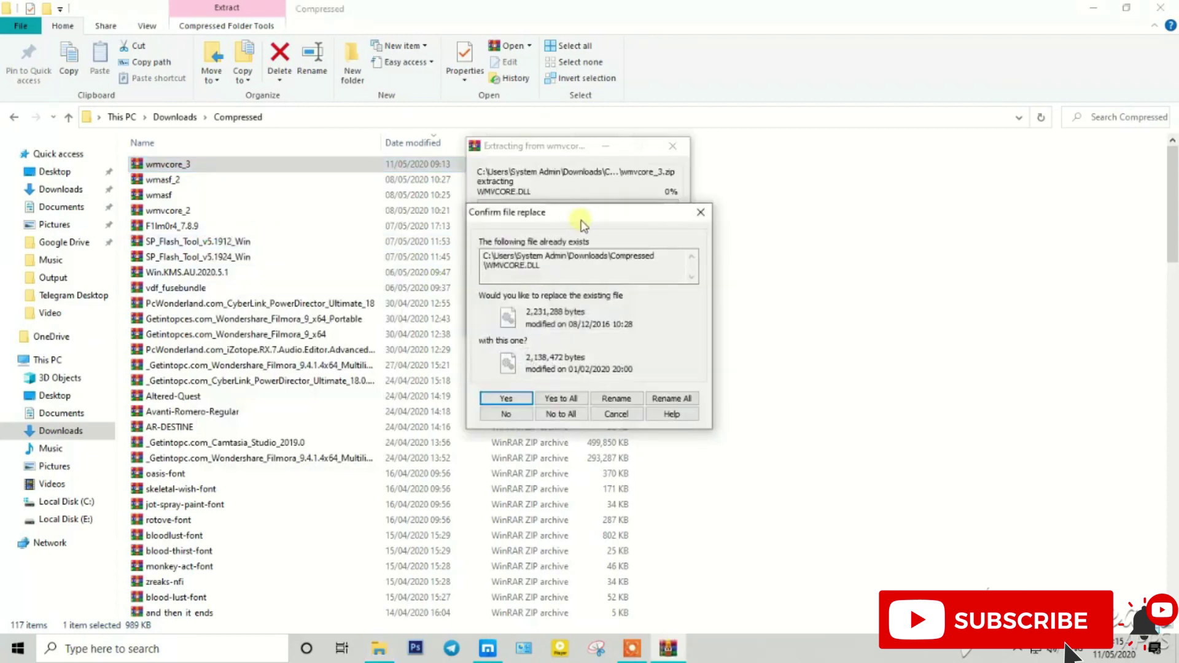
pyautogui.click(562, 400)
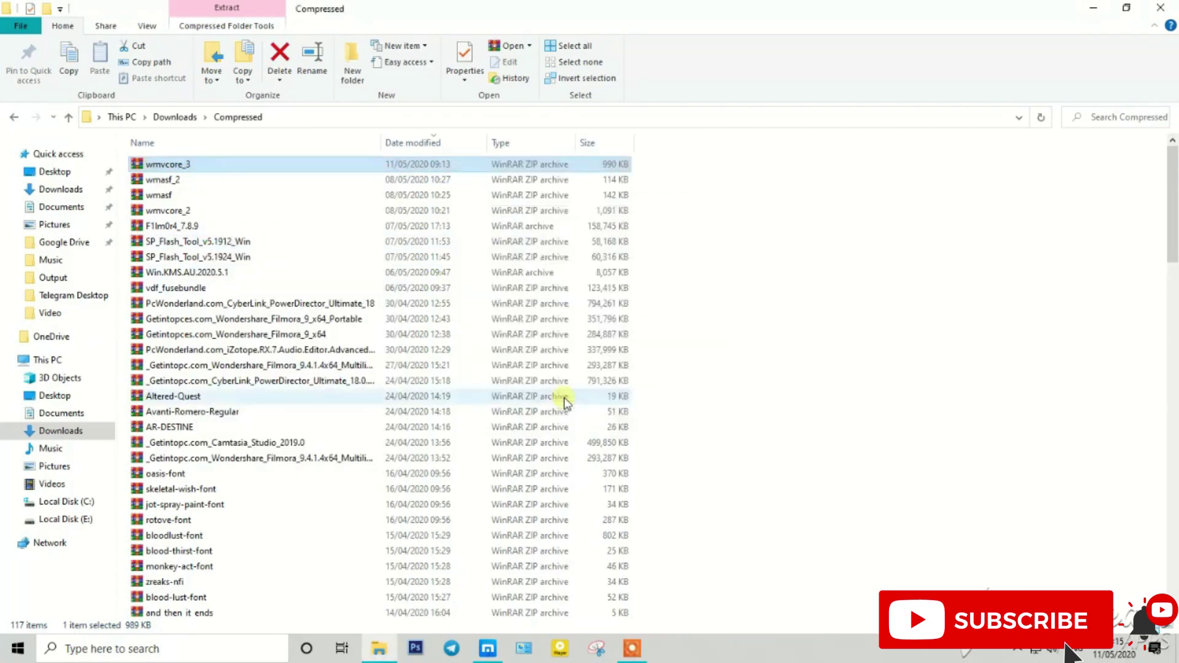
pyautogui.scroll(-18, 233, 375)
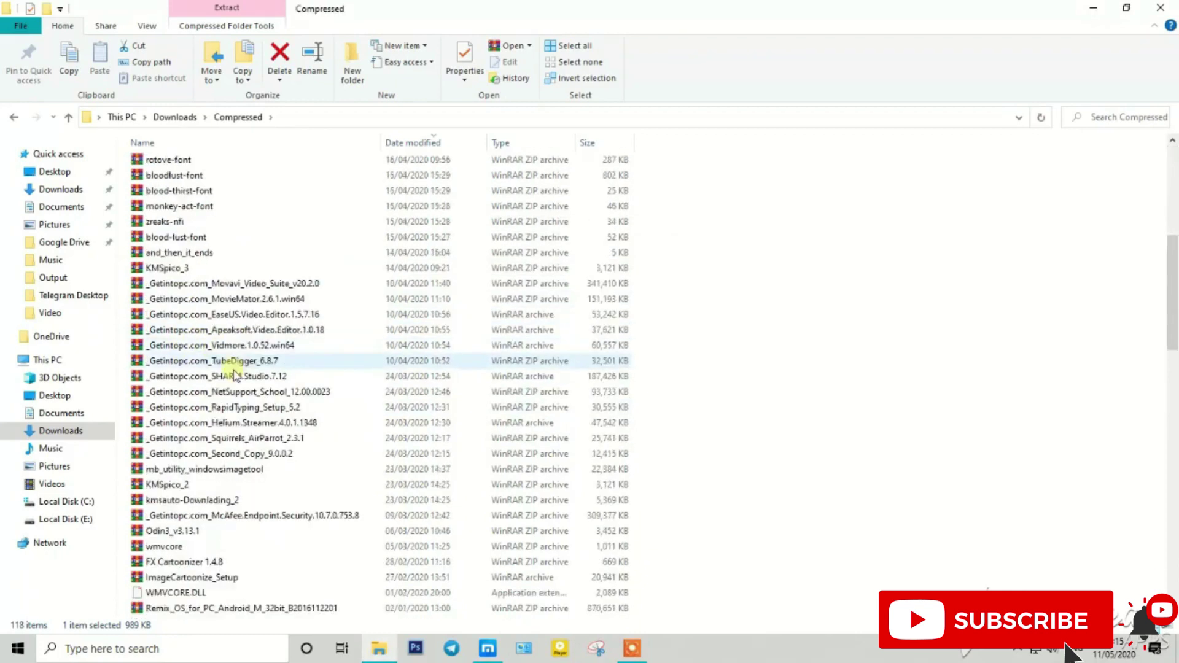
pyautogui.scroll(-7, 239, 379)
pyautogui.scroll(-3, 227, 362)
pyautogui.scroll(2, 215, 344)
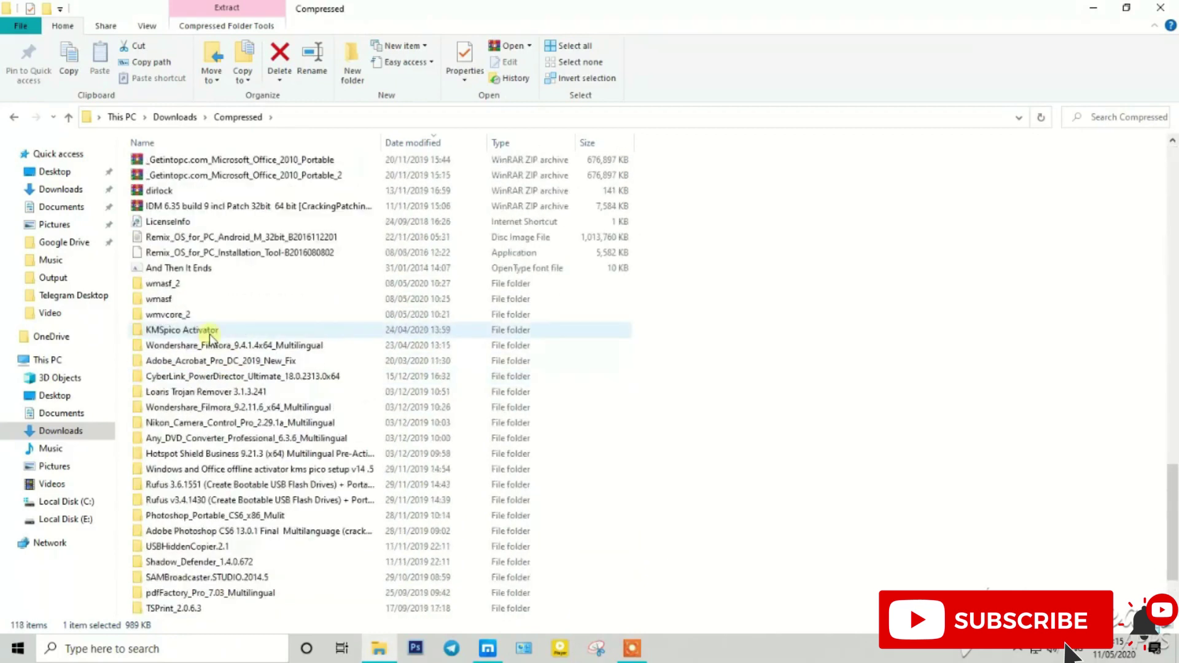
# - Copy WMVCORE.DLL from the wmvcore_2 folder
pyautogui.doubleClick(177, 317)
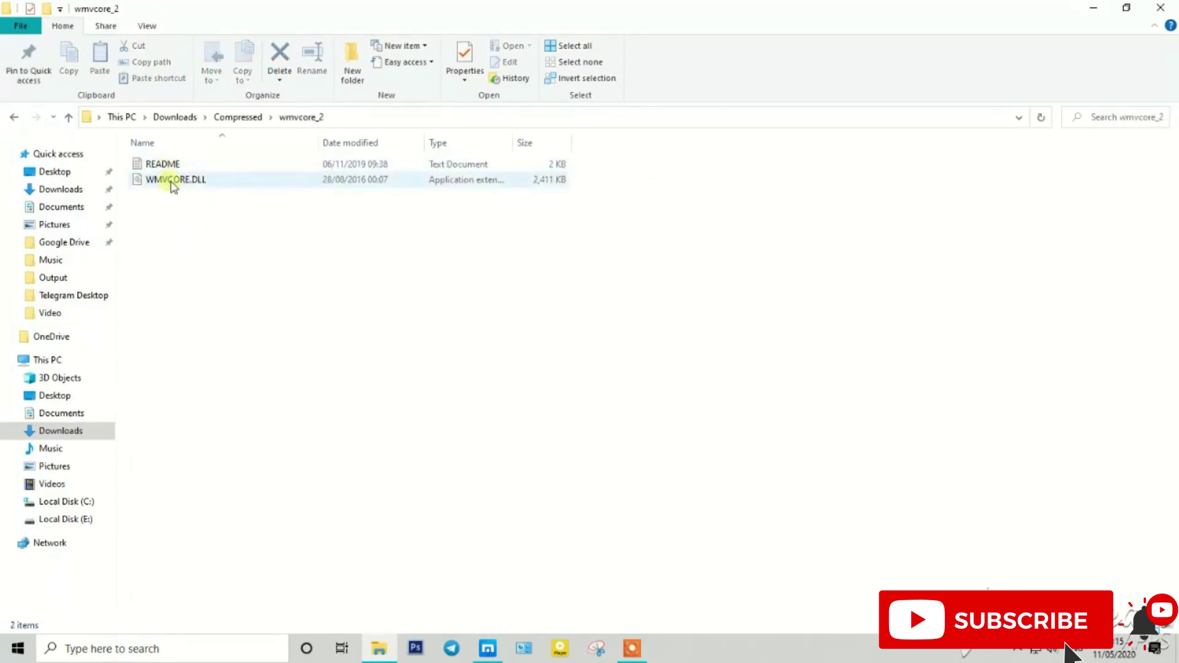
pyautogui.click(175, 183)
pyautogui.rightClick(184, 187)
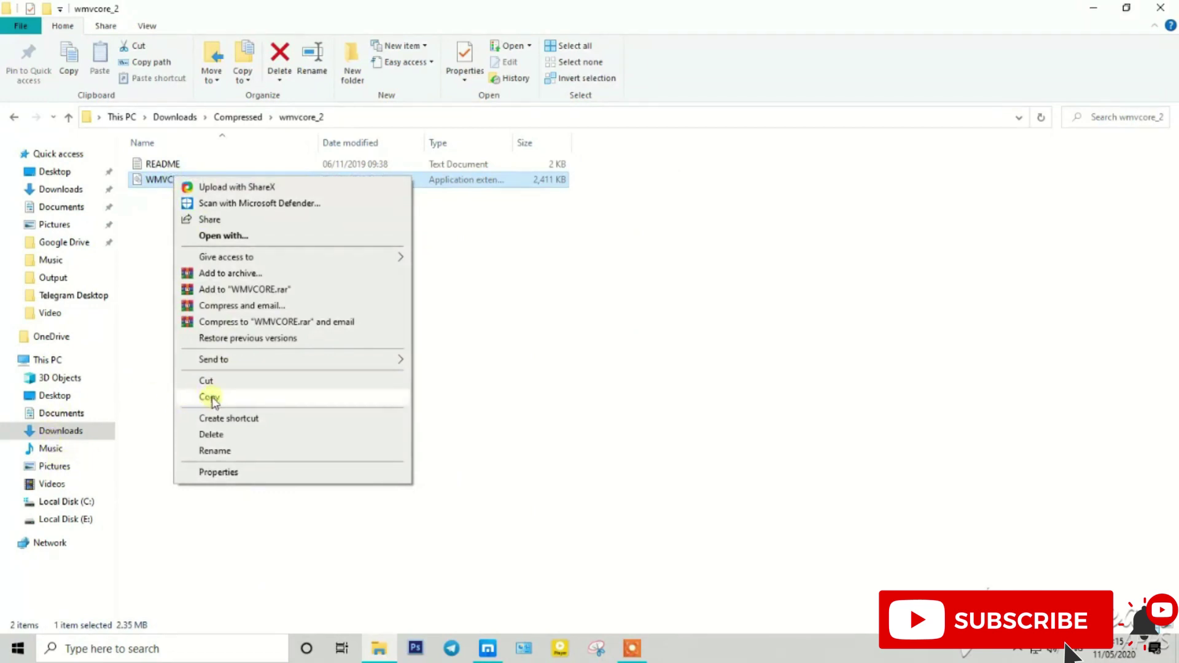
pyautogui.click(212, 398)
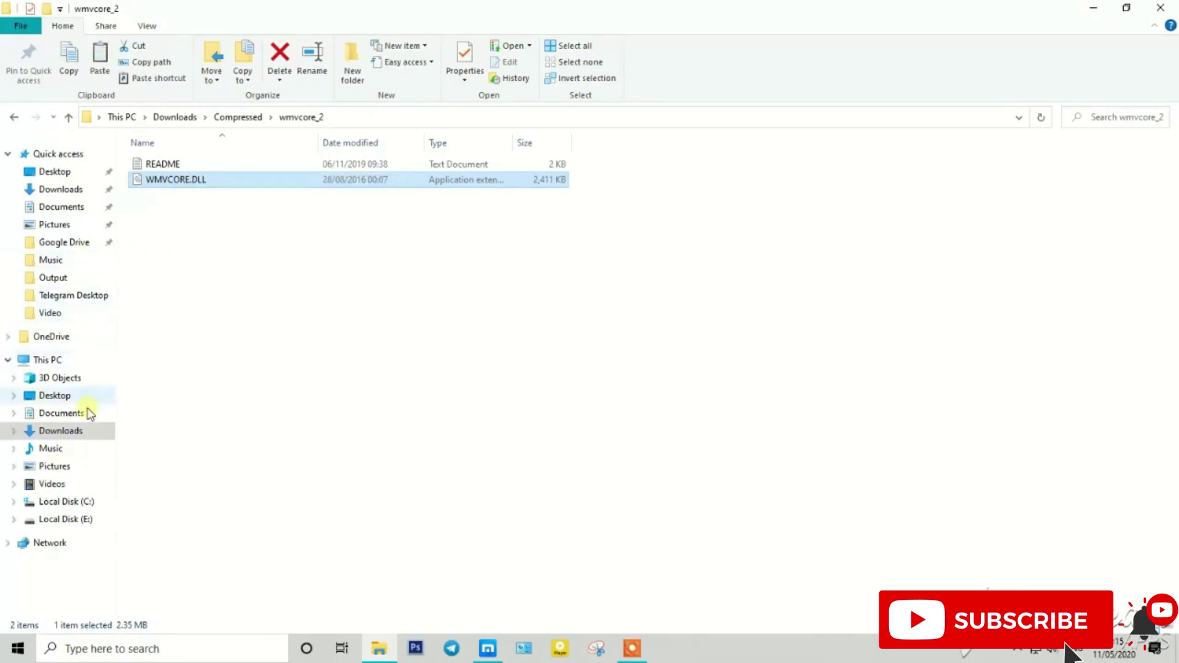
# - Open the Program Files folder on Local Disk (C:)
pyautogui.click(84, 503)
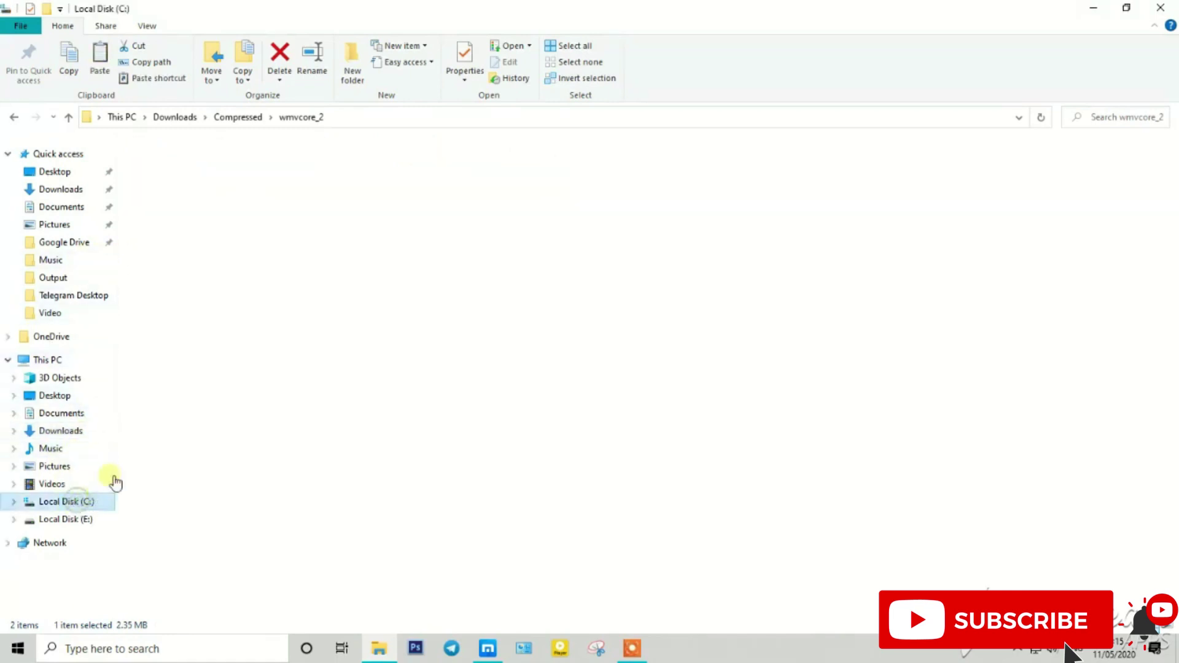
pyautogui.doubleClick(190, 211)
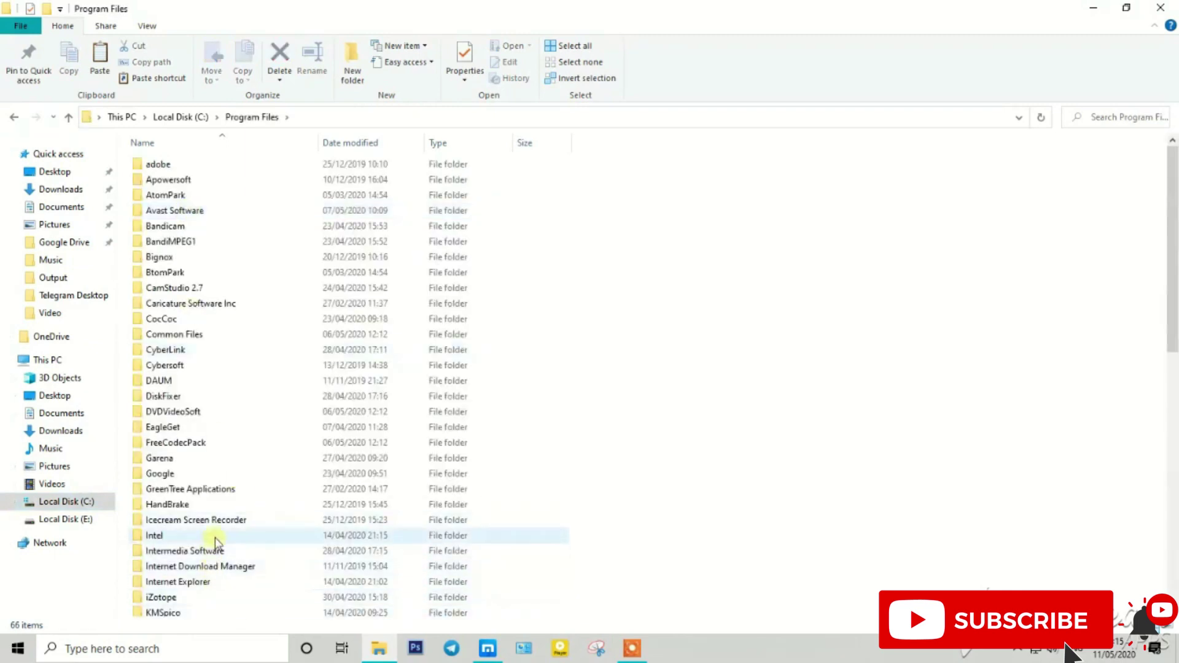
pyautogui.scroll(-3, 235, 572)
pyautogui.scroll(-2, 234, 573)
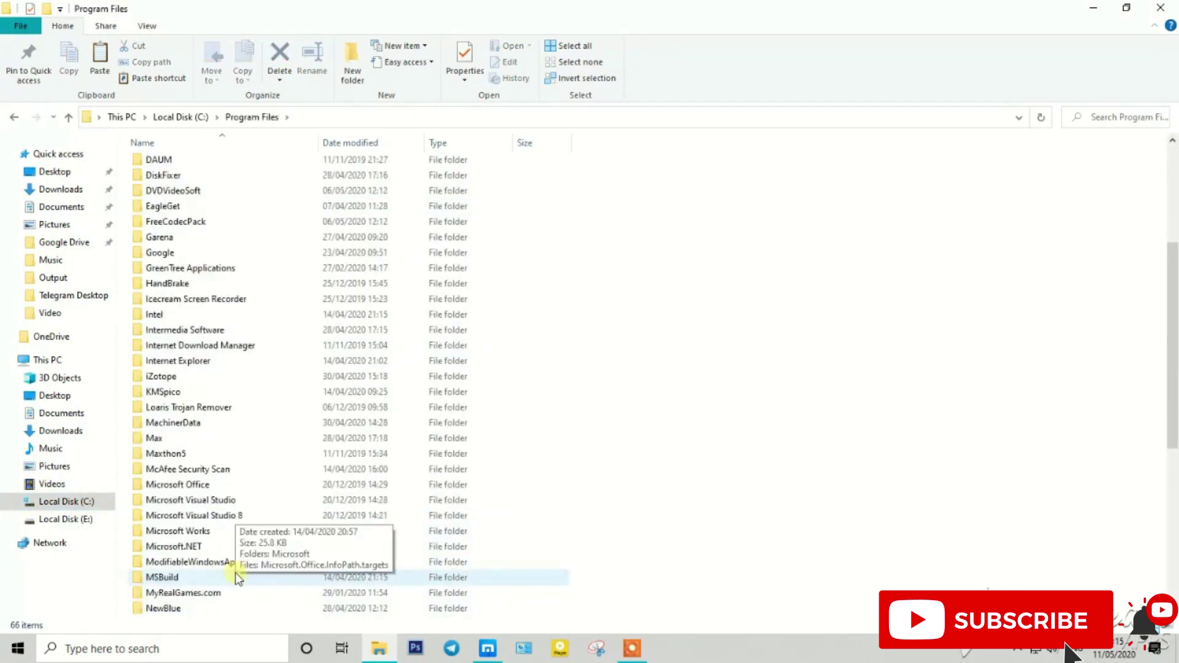
pyautogui.scroll(-4, 258, 587)
pyautogui.scroll(-3, 268, 593)
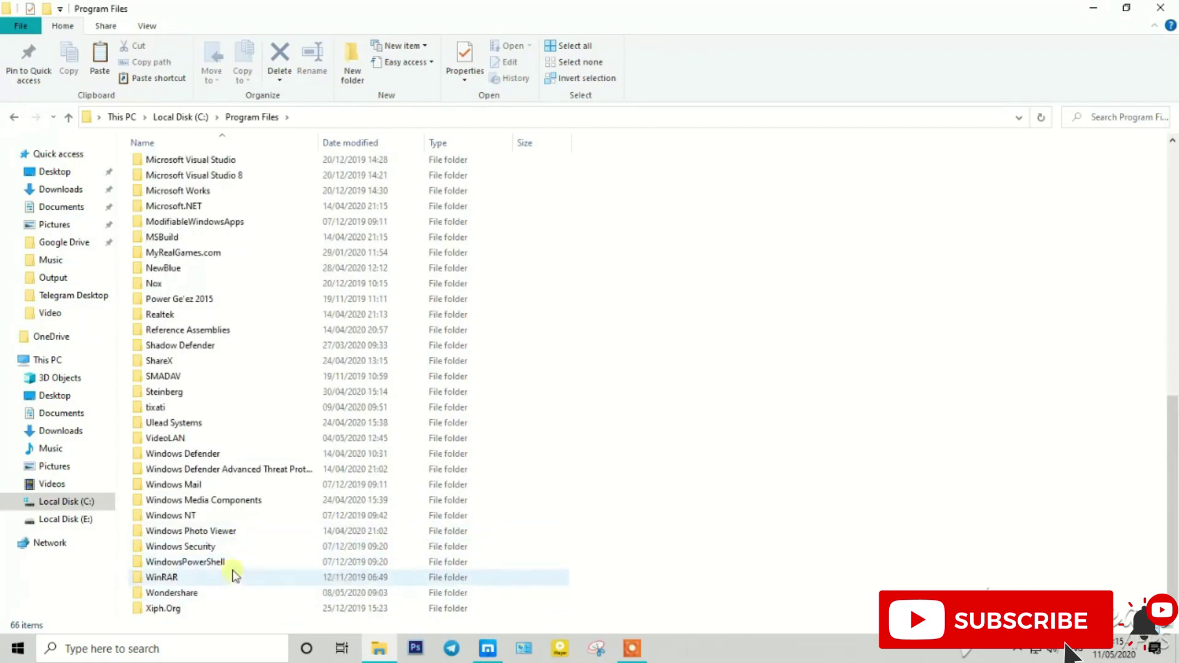
# - Open Wondershare > Wondershare Filmora and browse its 199 program files
pyautogui.doubleClick(220, 593)
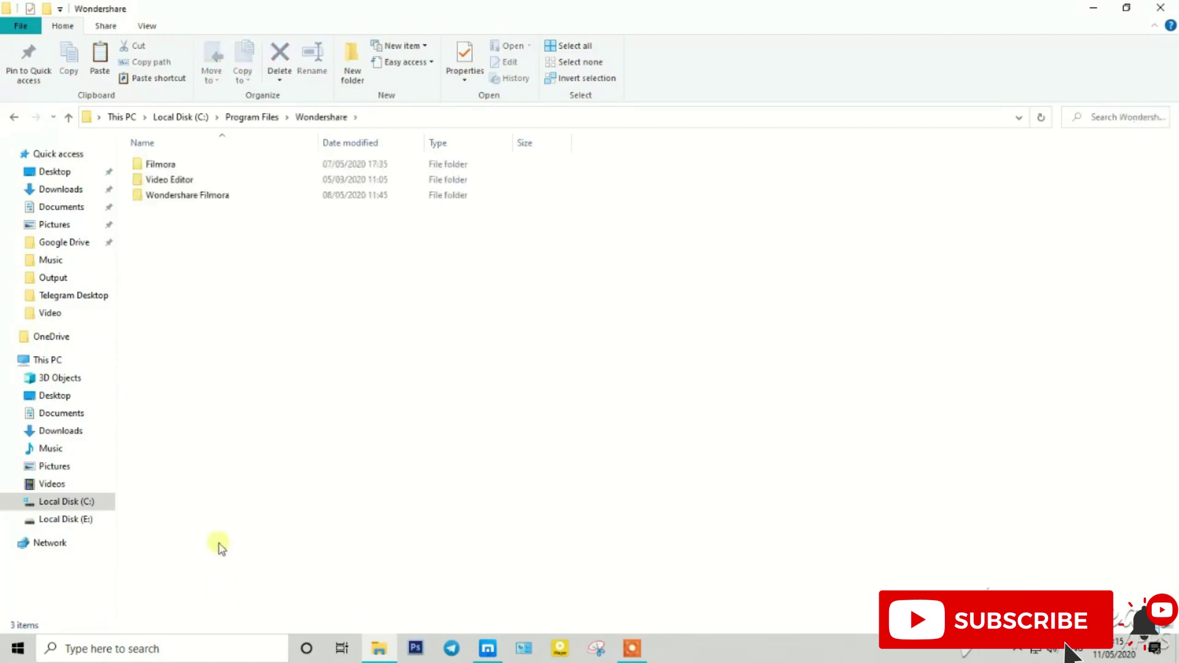
pyautogui.doubleClick(192, 179)
pyautogui.hotkey('alt', 'Up')
pyautogui.doubleClick(190, 196)
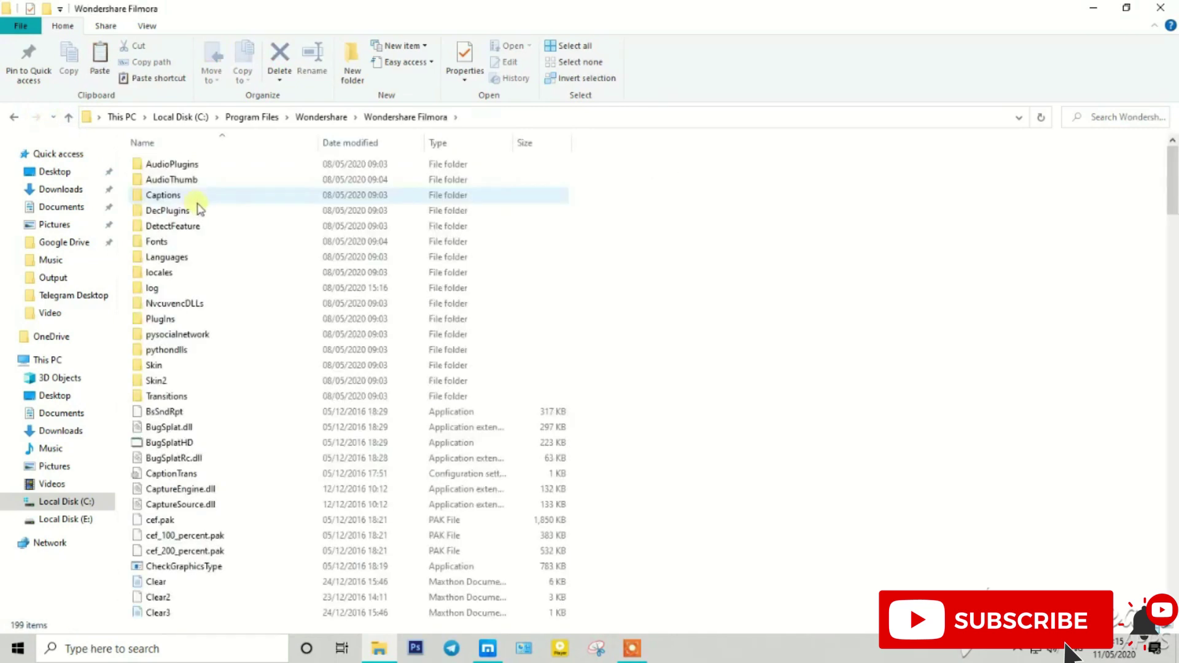
pyautogui.scroll(-2, 234, 522)
pyautogui.scroll(-2, 234, 525)
pyautogui.scroll(-3, 235, 525)
pyautogui.scroll(-3, 235, 525)
pyautogui.scroll(-2, 234, 525)
pyautogui.scroll(-5, 234, 525)
pyautogui.scroll(-7, 236, 527)
pyautogui.scroll(-7, 245, 540)
pyautogui.scroll(-10, 245, 541)
pyautogui.scroll(-10, 245, 541)
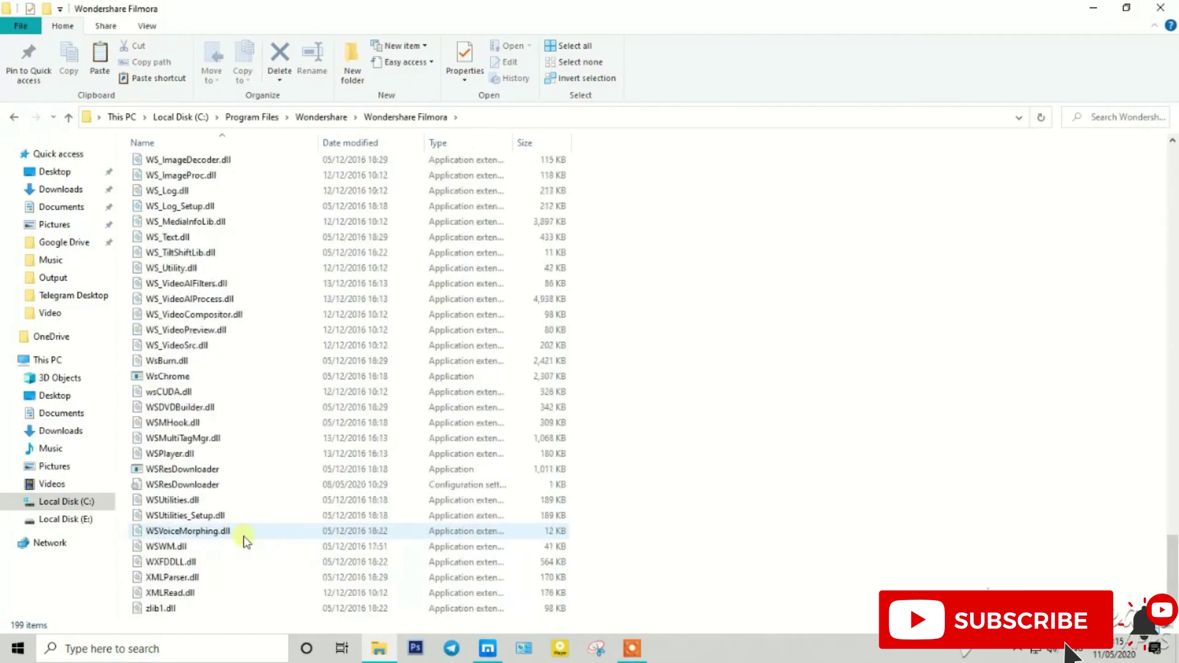
pyautogui.scroll(1, 246, 541)
pyautogui.scroll(1, 246, 541)
pyautogui.scroll(1, 246, 540)
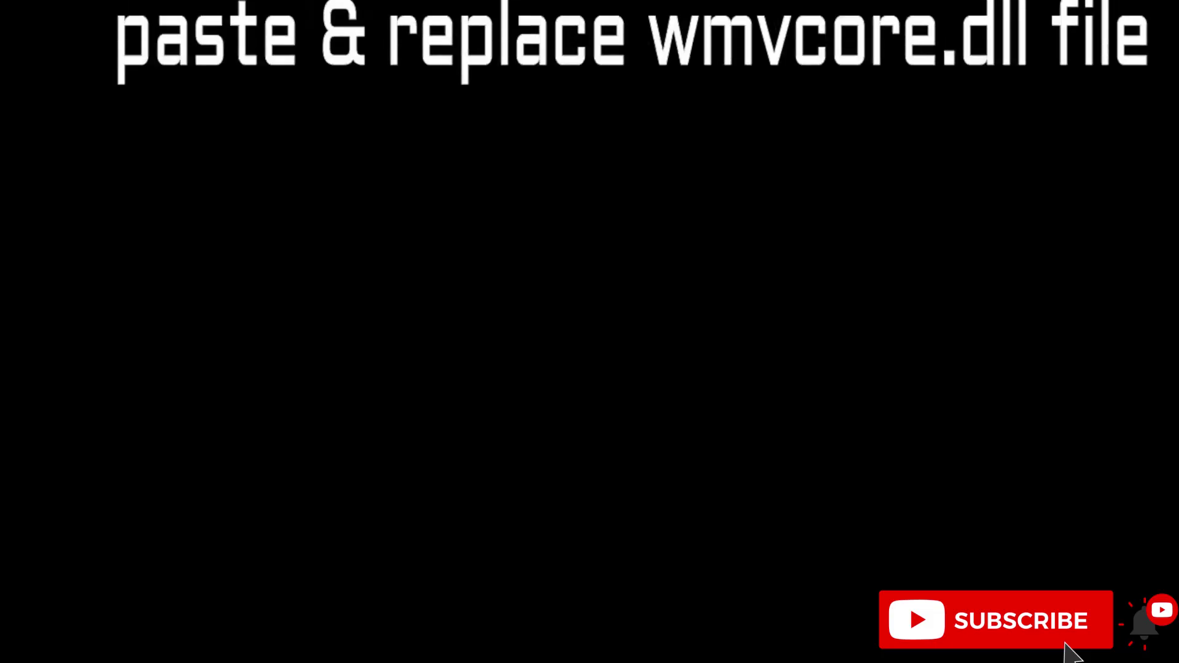